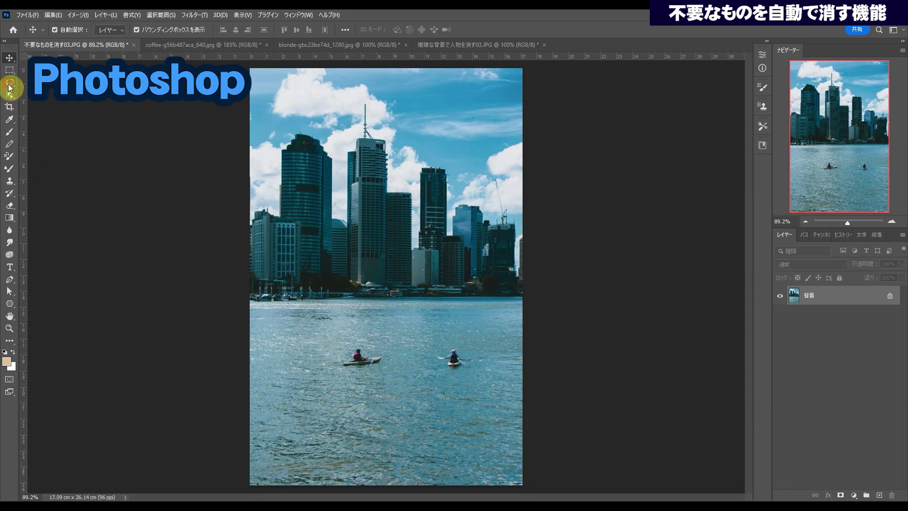
Lasso the left kayaker and Content-Aware Fill it onto a new layer
click(10, 82)
mouse_move(367, 377)
mouse_down()
mouse_move(374, 345)
mouse_move(372, 377)
mouse_up()
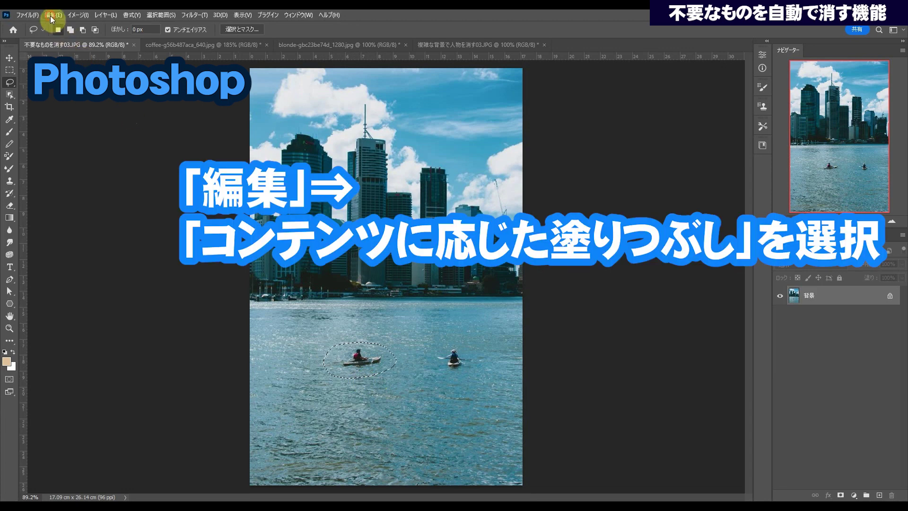
click(52, 15)
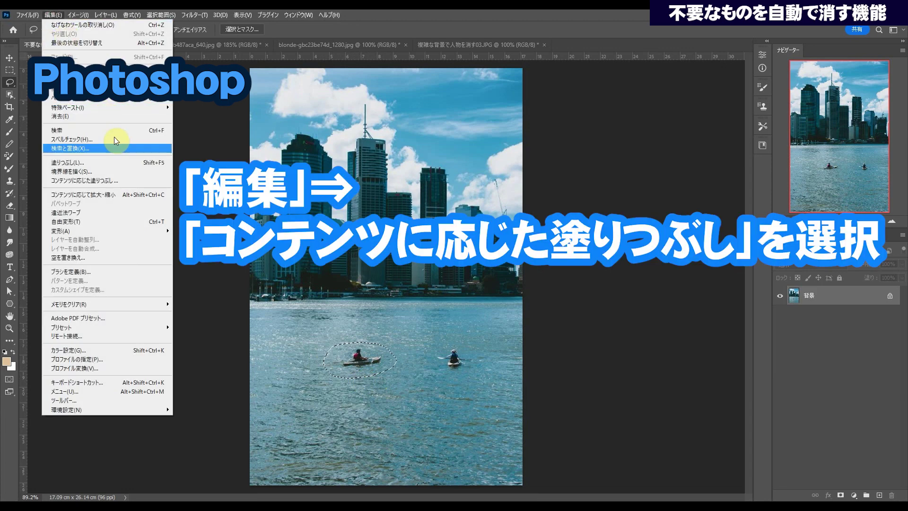
click(137, 180)
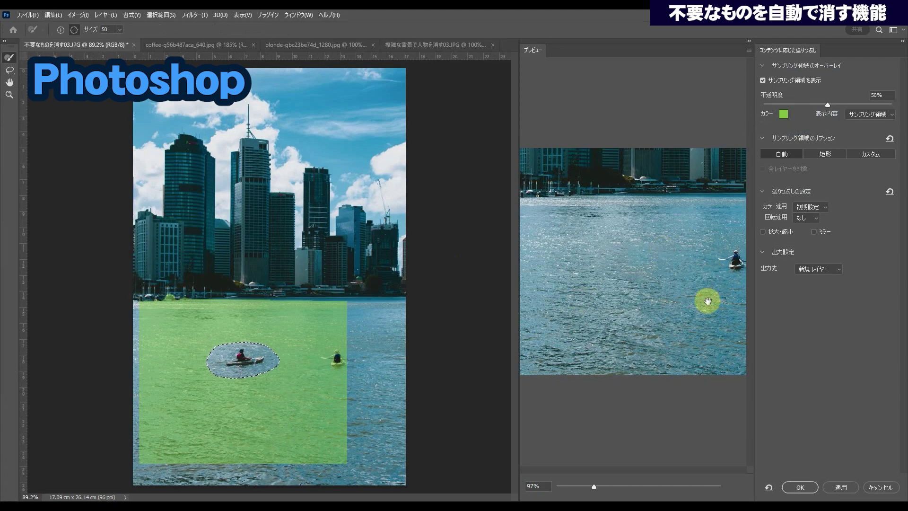
click(798, 486)
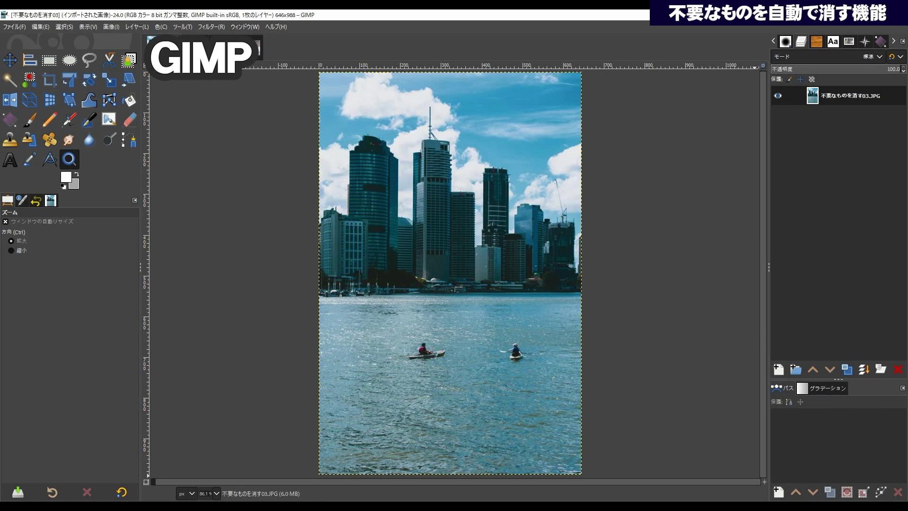
Free-select a closed loop around the left kayaker in GIMP and open the Filters menu
click(89, 62)
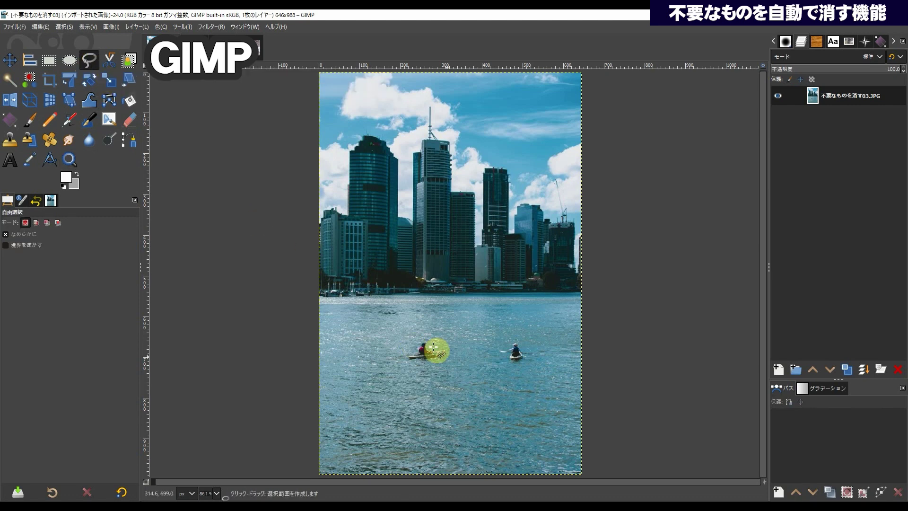
mouse_move(442, 366)
mouse_down()
mouse_move(441, 335)
mouse_move(454, 363)
mouse_move(444, 366)
mouse_up()
key(Return)
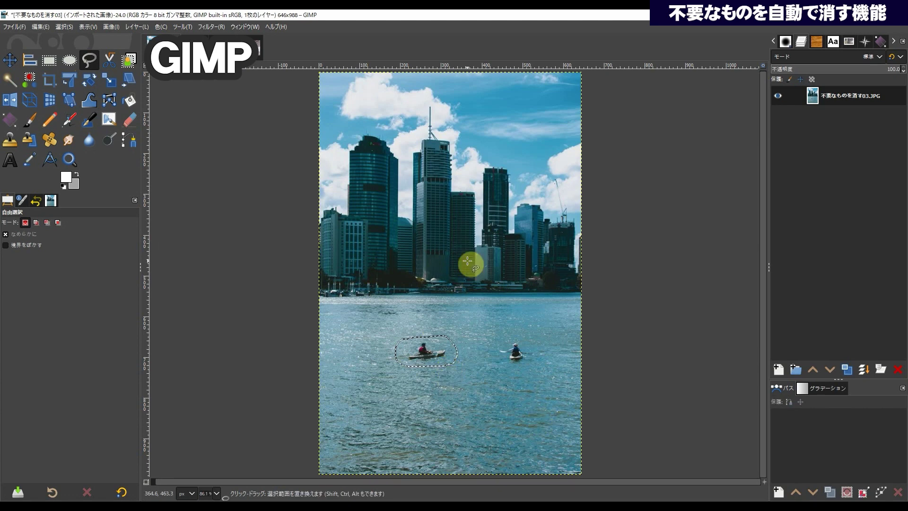
click(211, 27)
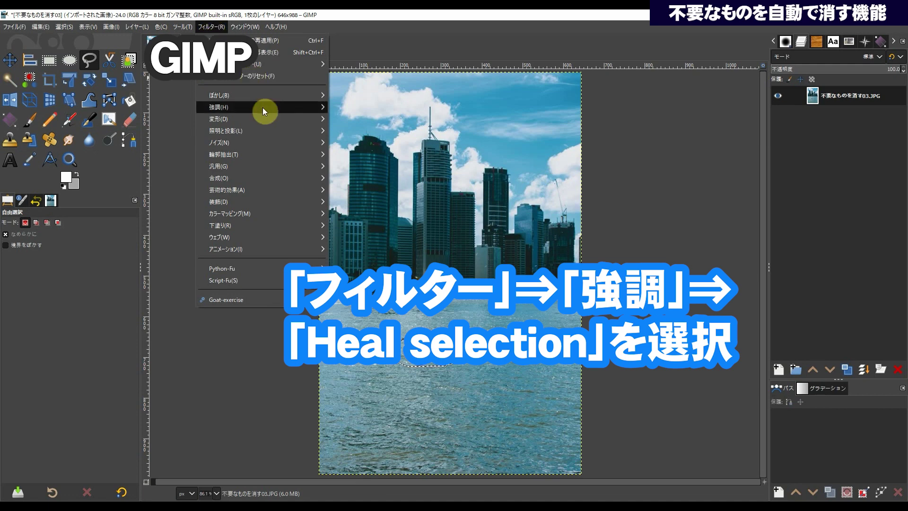
mouse_move(220, 106)
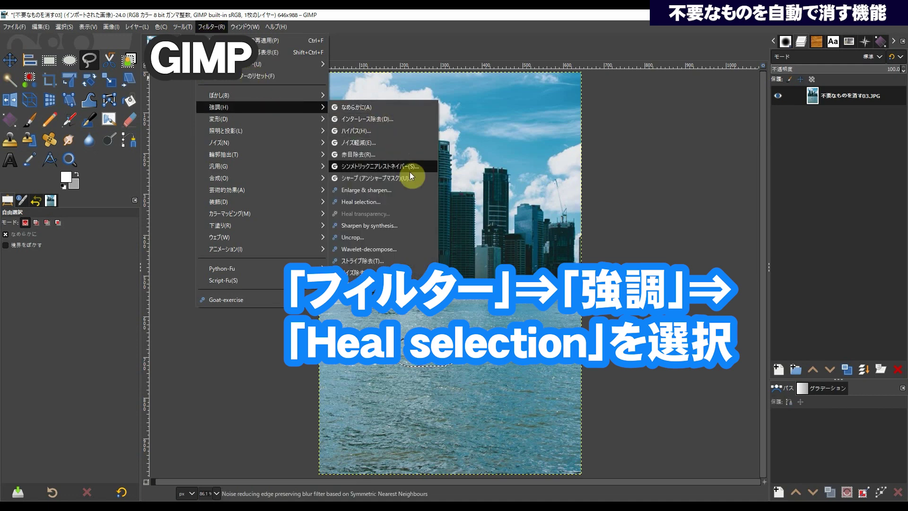
Run Heal selection with a 50-pixel context sampling width, sampling from all around
click(409, 203)
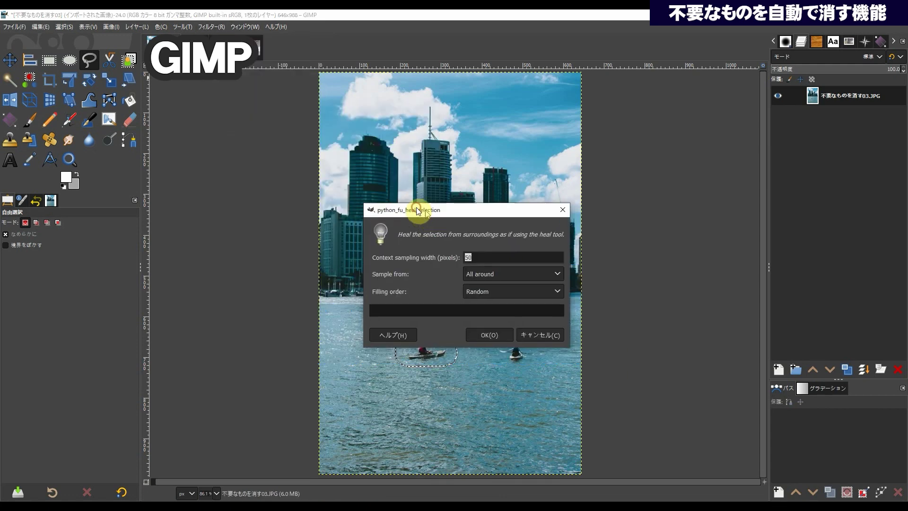
drag(416, 211, 606, 225)
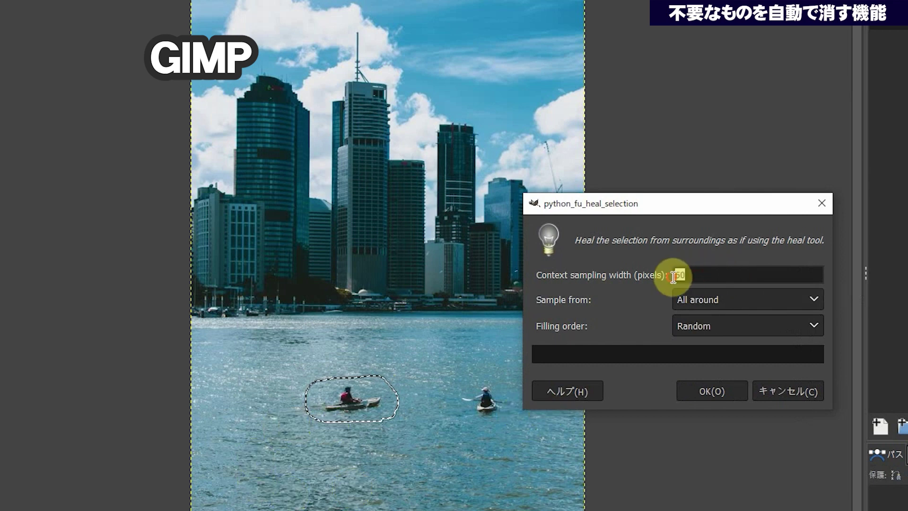
click(710, 275)
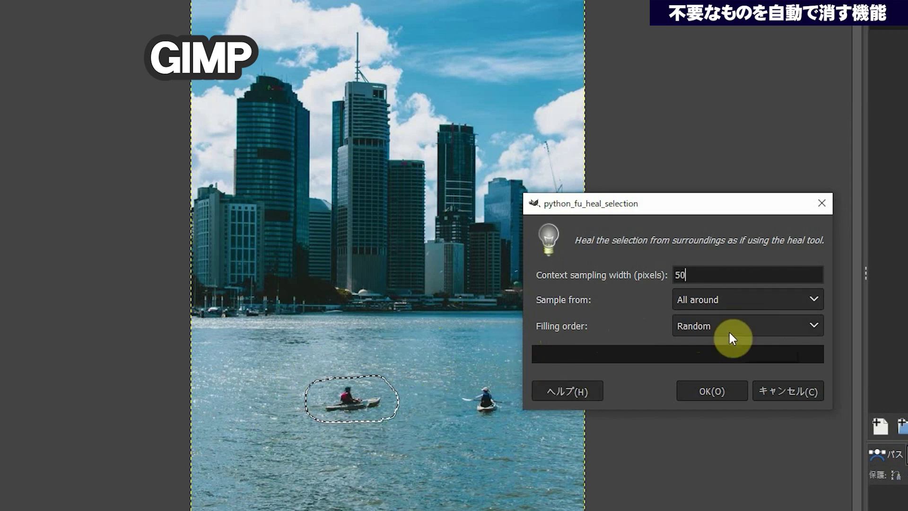
click(712, 394)
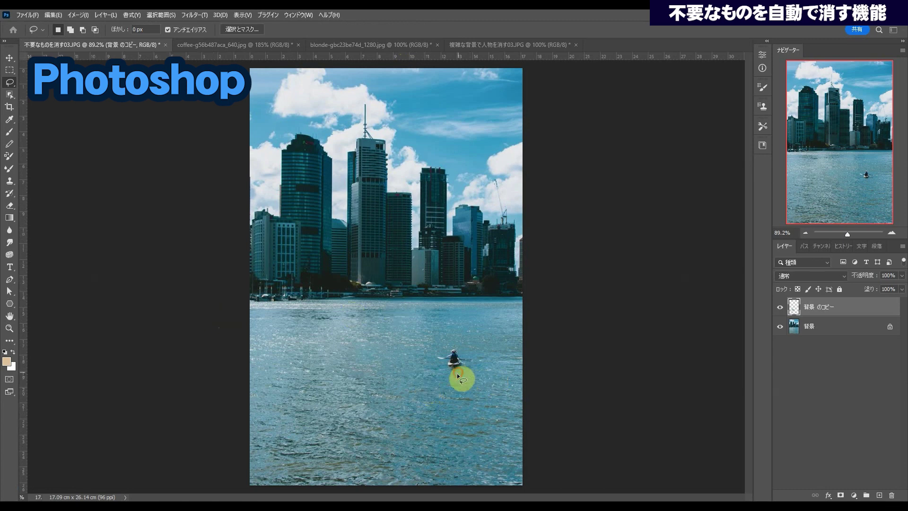
Lasso the right kayaker and Content-Aware Fill it onto a second new layer
mouse_move(456, 381)
mouse_down()
mouse_move(480, 373)
mouse_move(457, 379)
mouse_up()
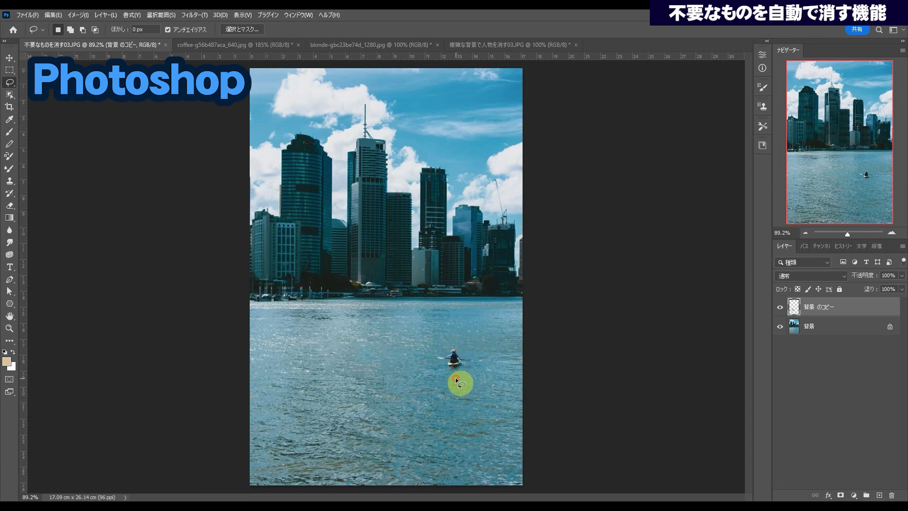
click(53, 16)
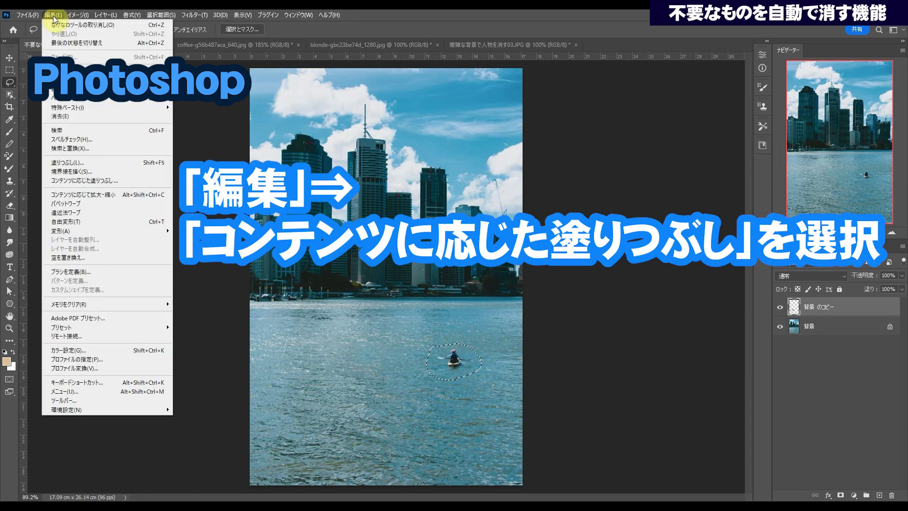
click(118, 180)
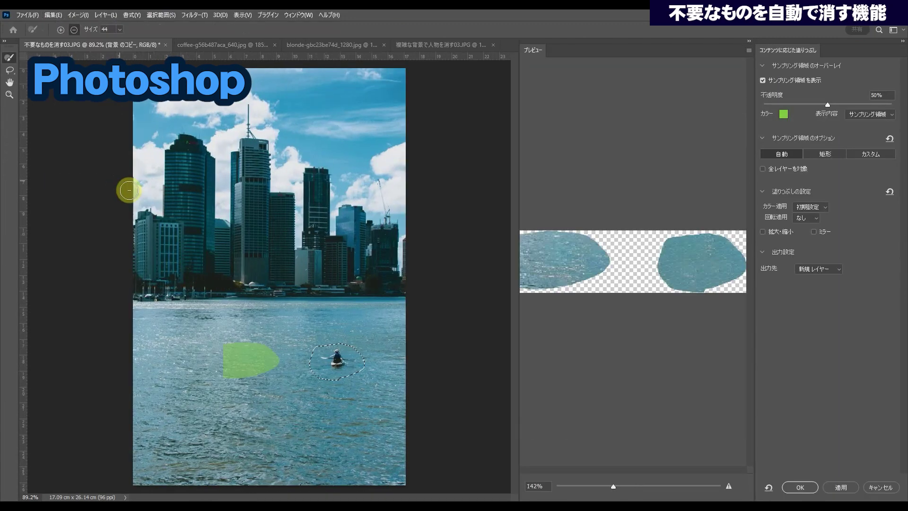
click(799, 488)
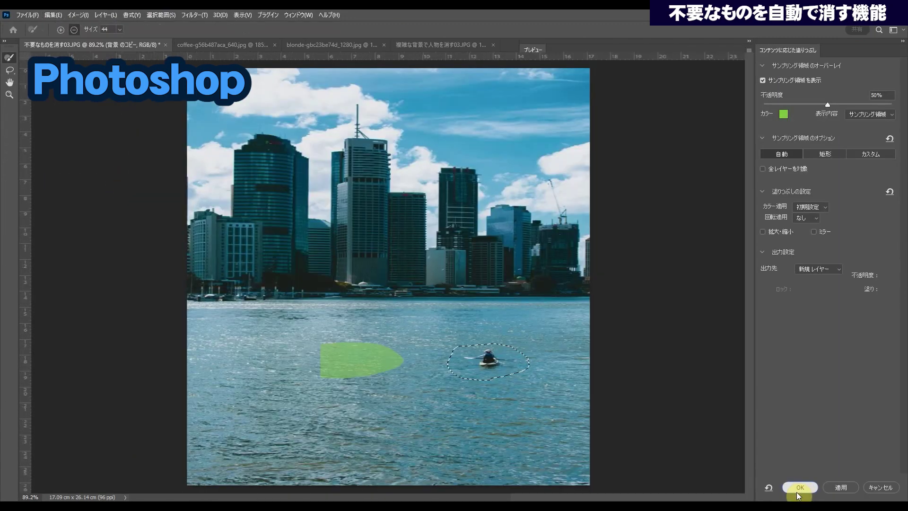
click(145, 16)
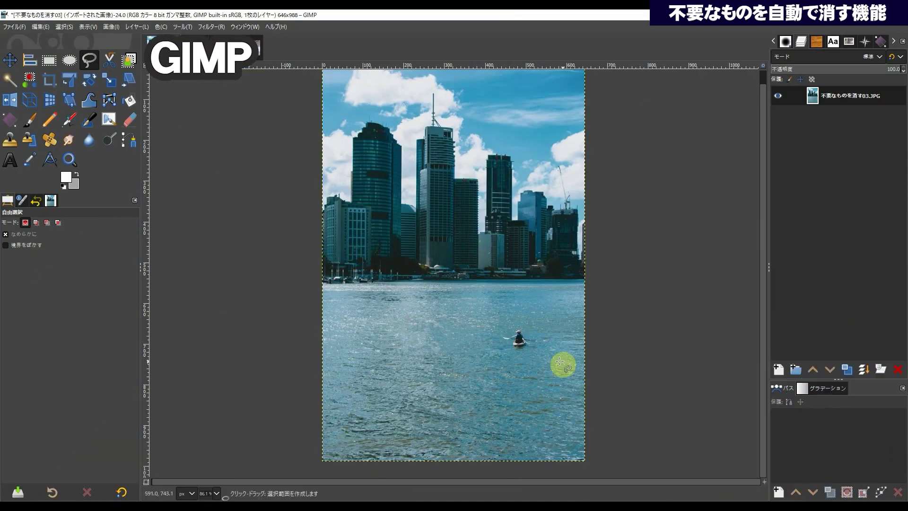
Free-select the remaining kayaker in GIMP and erase it with Filters > Enhance > Heal selection
mouse_move(534, 355)
mouse_down()
mouse_move(517, 323)
mouse_move(535, 356)
mouse_up()
key(Return)
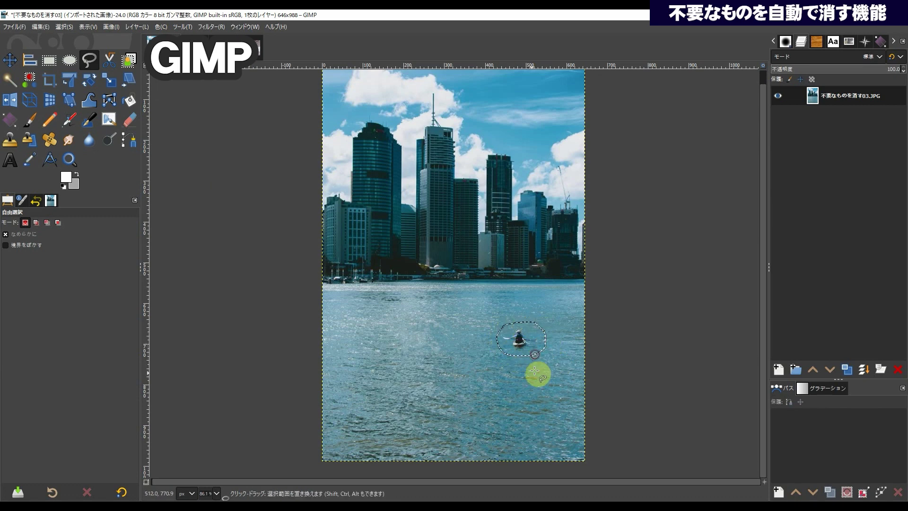
click(205, 26)
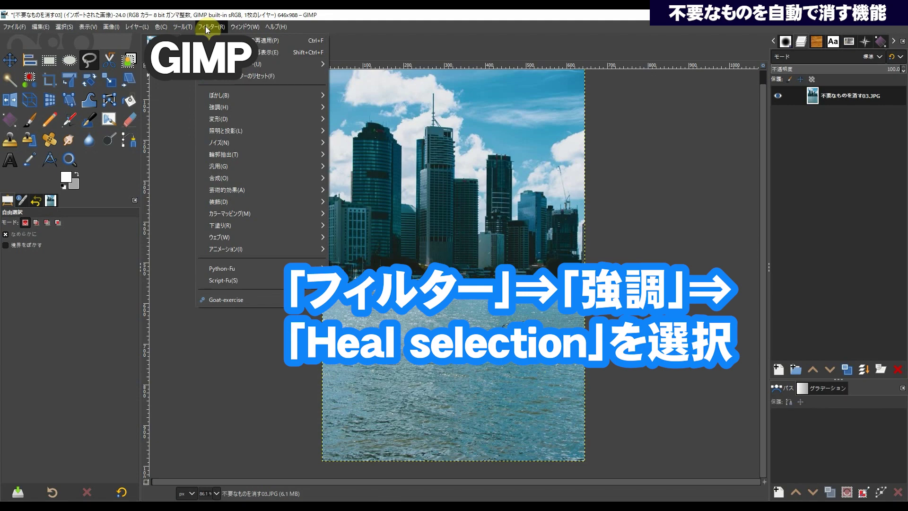
mouse_move(259, 106)
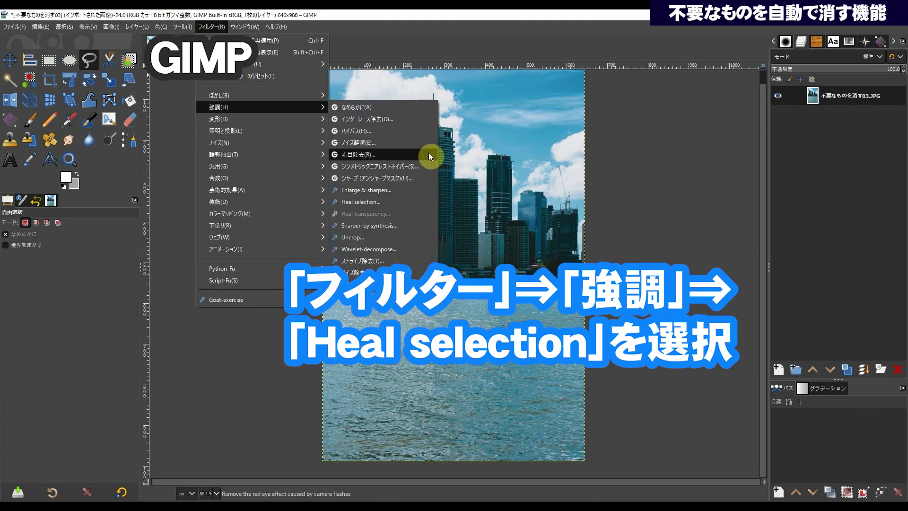
click(398, 201)
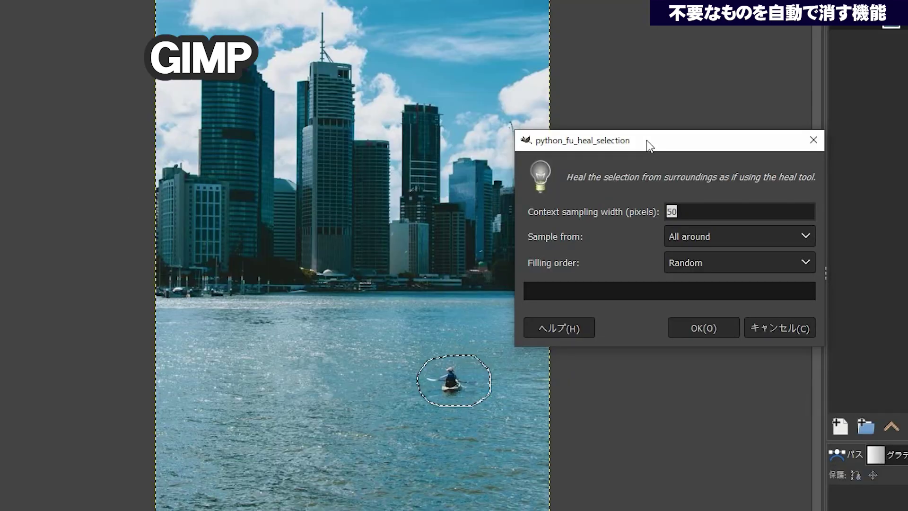
drag(646, 140, 670, 110)
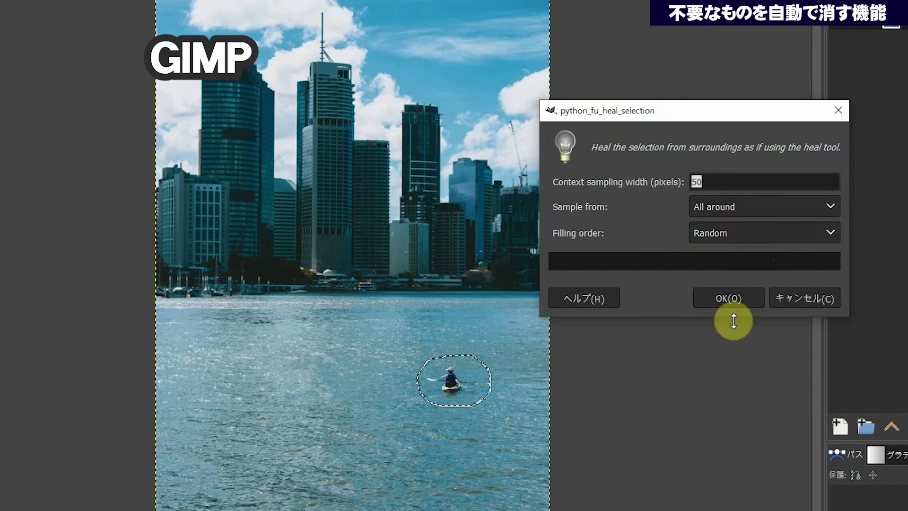
click(728, 298)
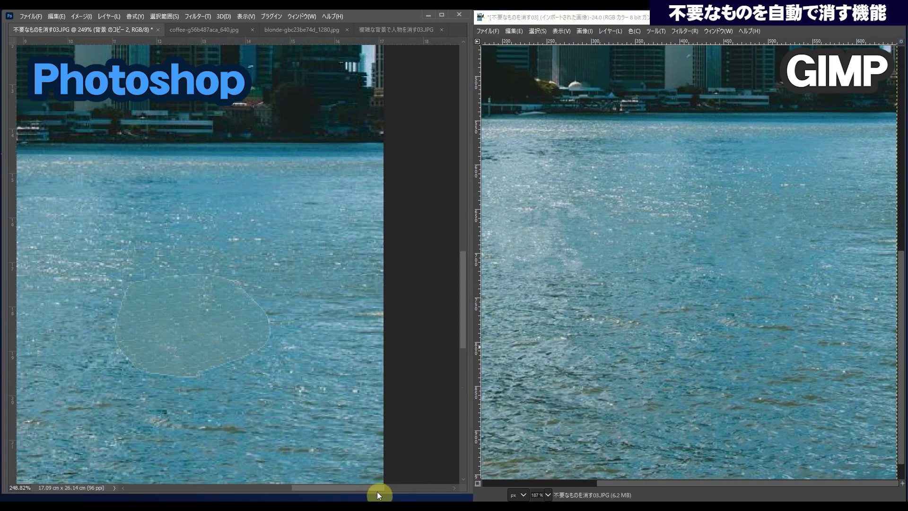
Pan and zoom both windows to compare the healed rivers, then bring up the coffee photo
drag(376, 492, 364, 493)
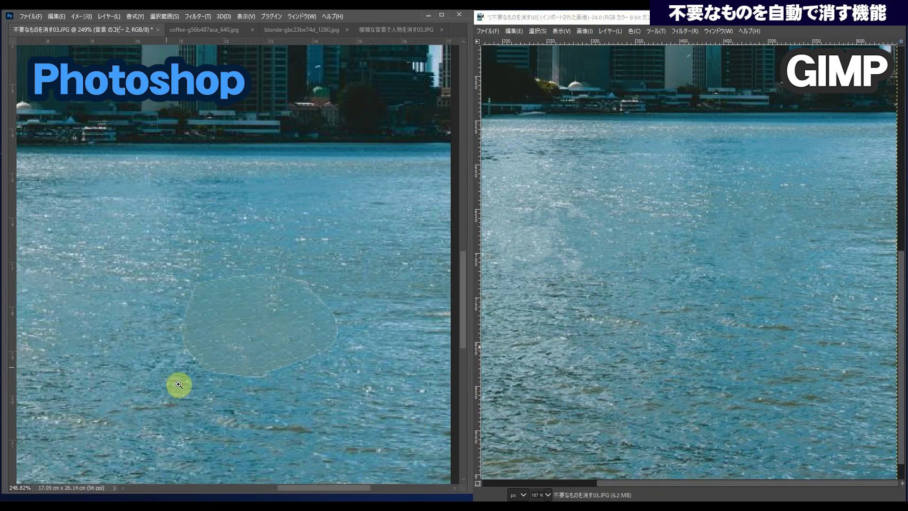
drag(324, 491, 242, 488)
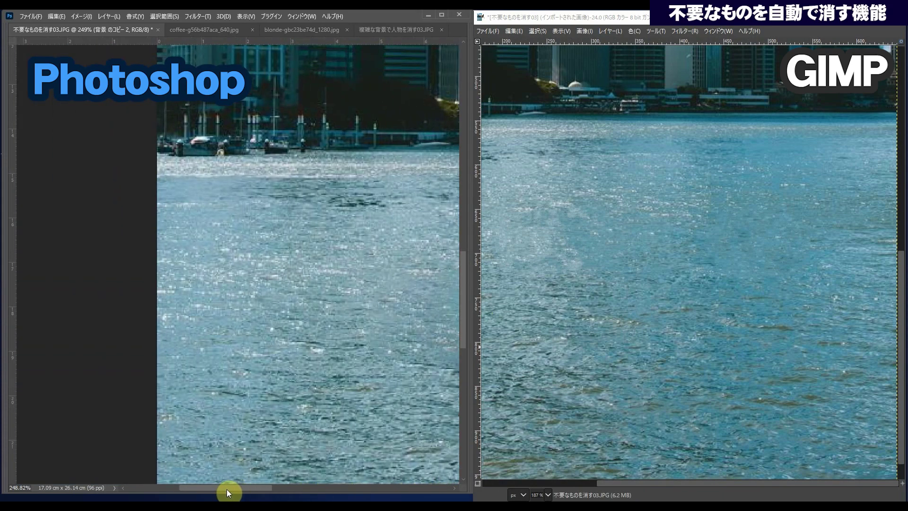
drag(242, 489, 262, 488)
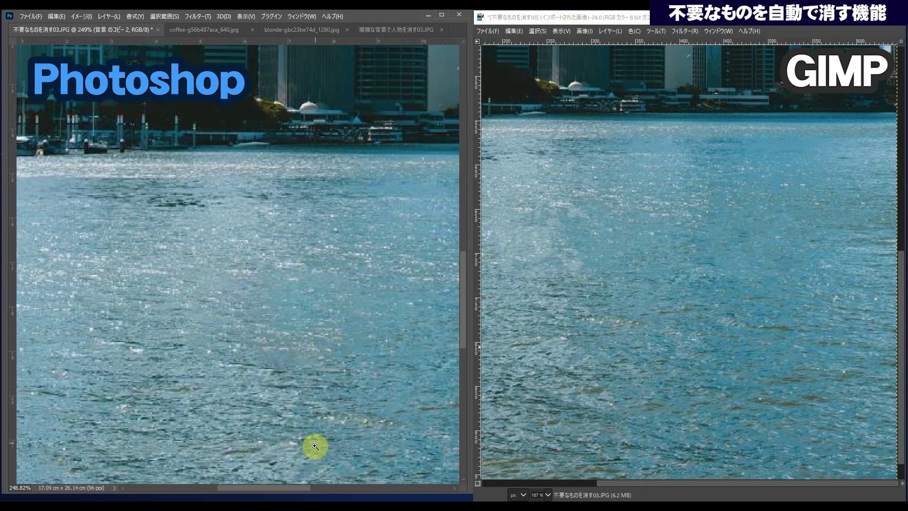
click(651, 483)
drag(651, 483, 550, 487)
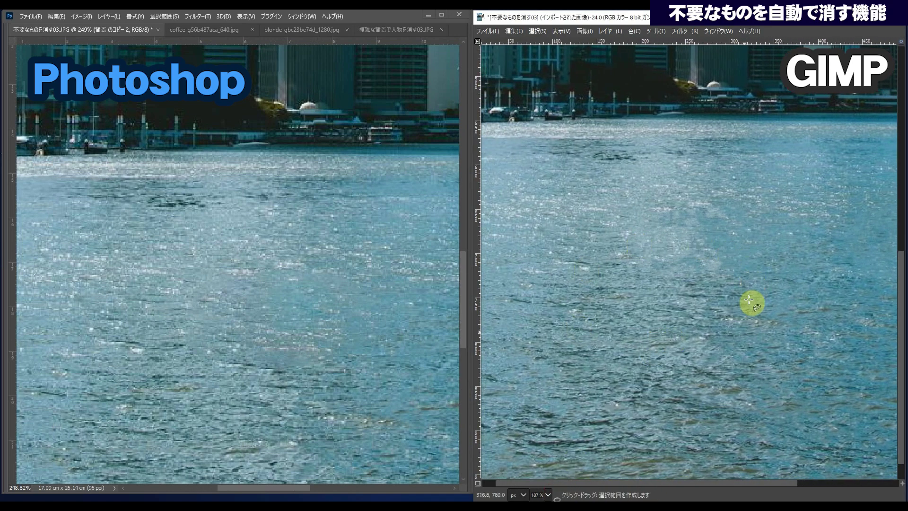
scroll(629, 482, down, 3)
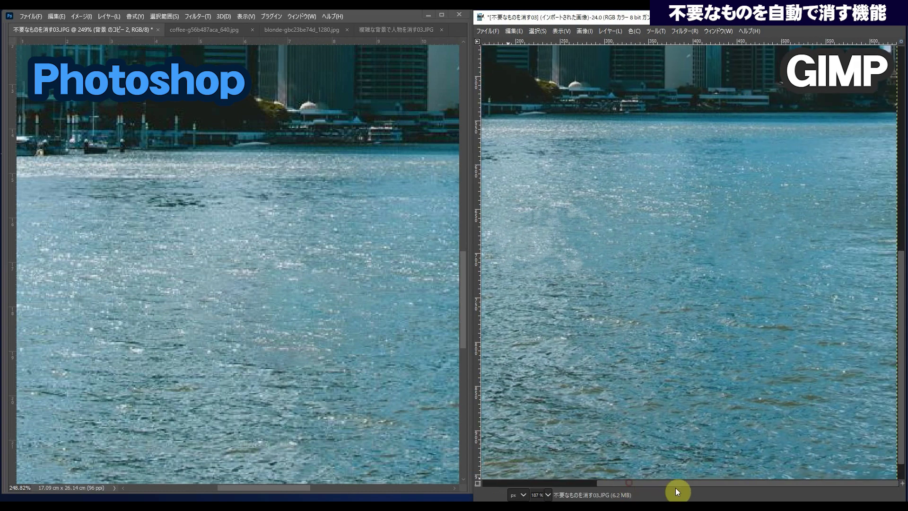
click(301, 487)
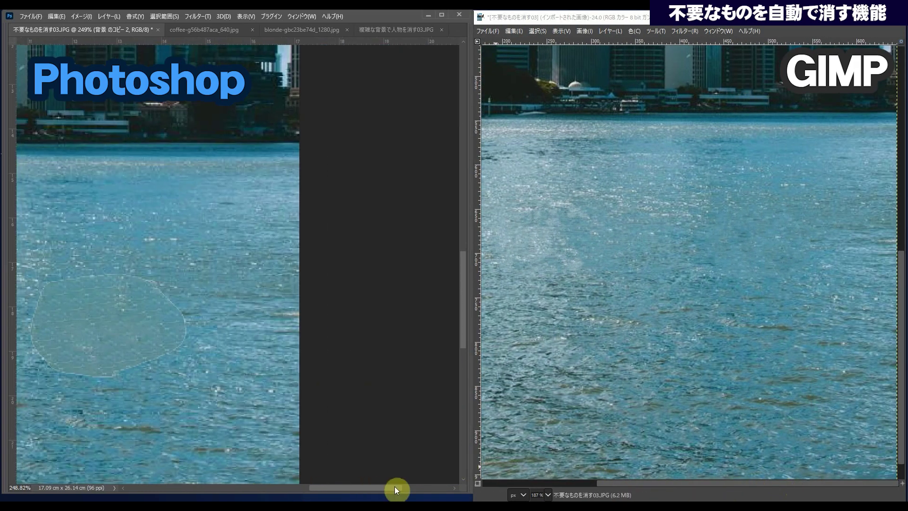
drag(306, 492, 354, 489)
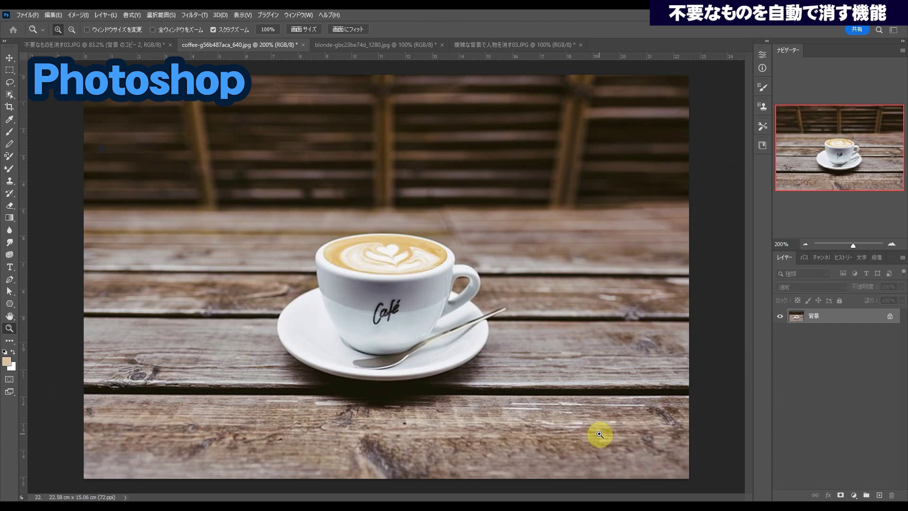
Marquee-select the coffee cup and saucer, Content-Aware Fill them onto a new layer, then deselect
click(10, 82)
click(10, 71)
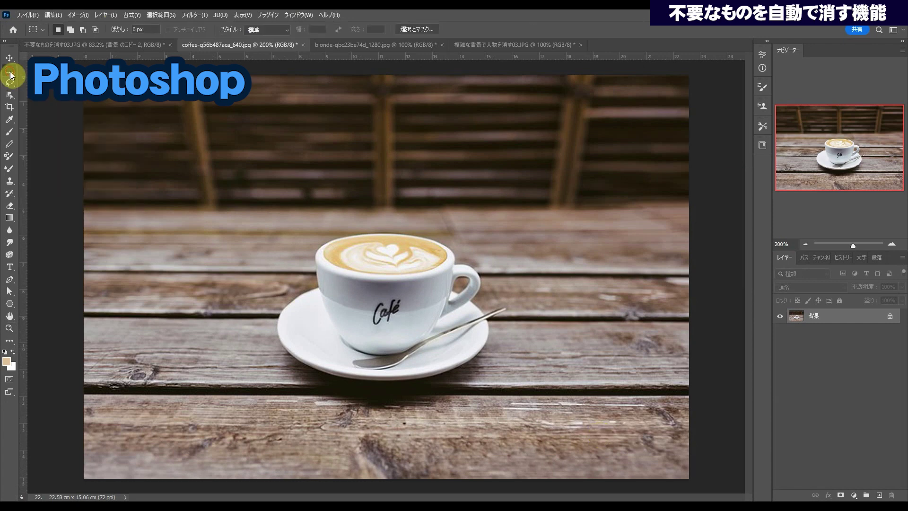
drag(254, 222, 509, 410)
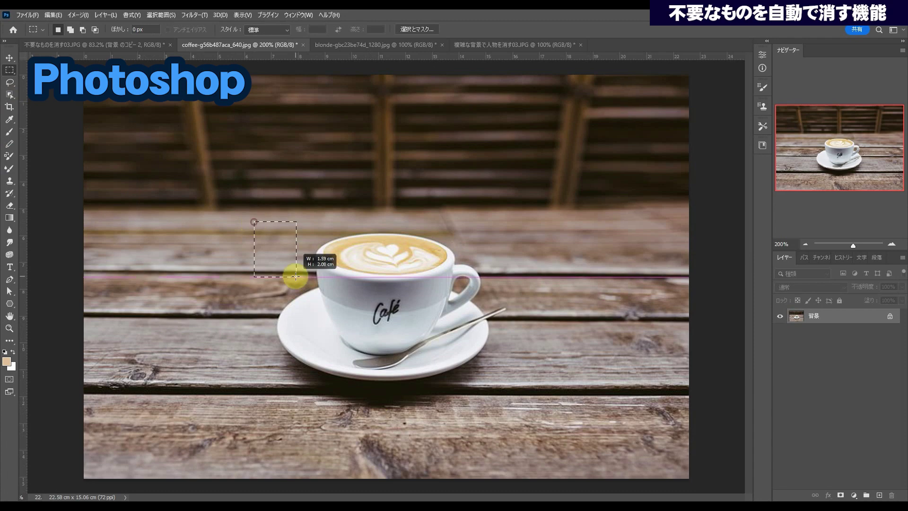
drag(508, 410, 522, 413)
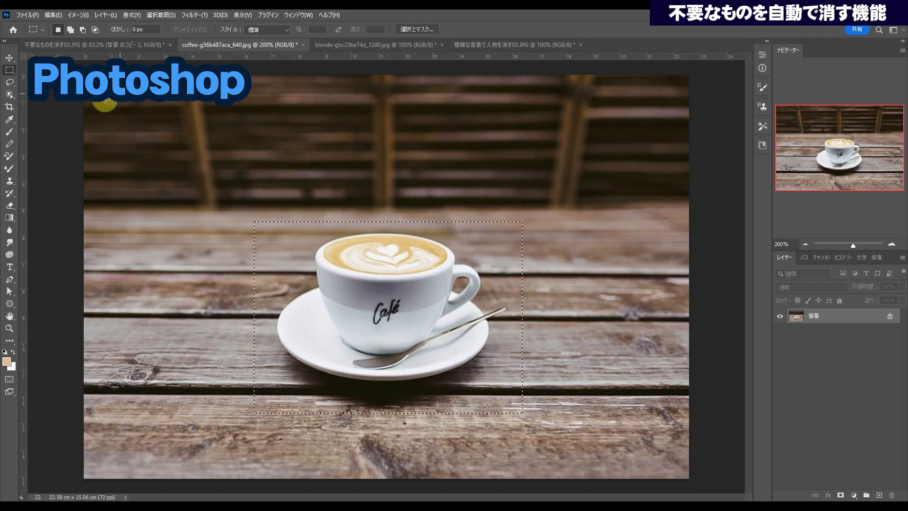
click(51, 15)
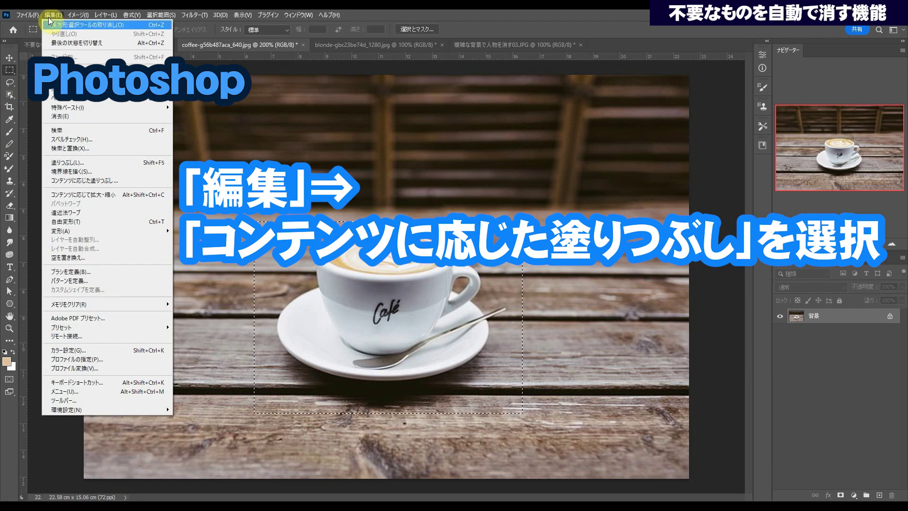
click(141, 182)
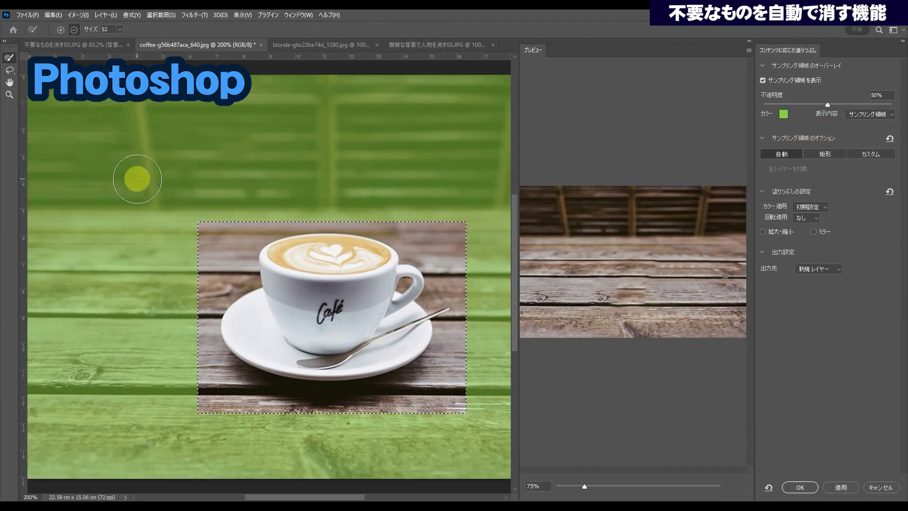
click(801, 486)
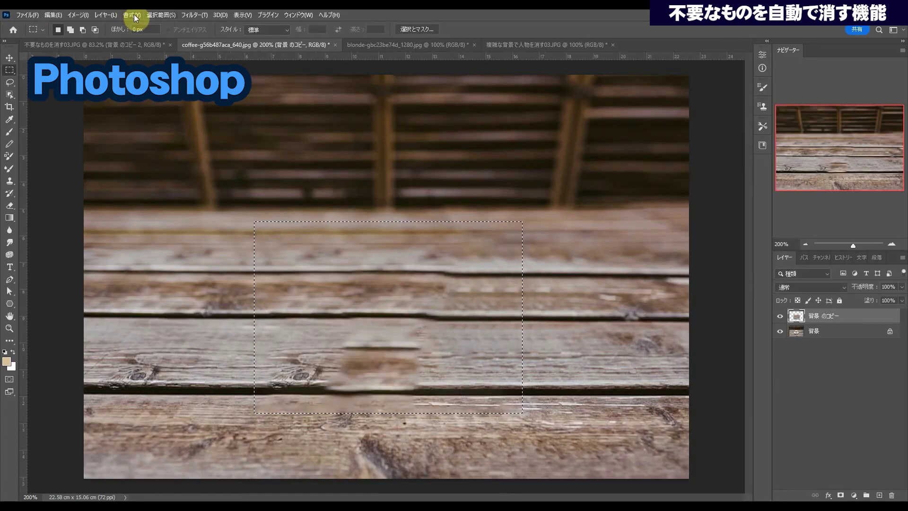
click(161, 15)
click(166, 36)
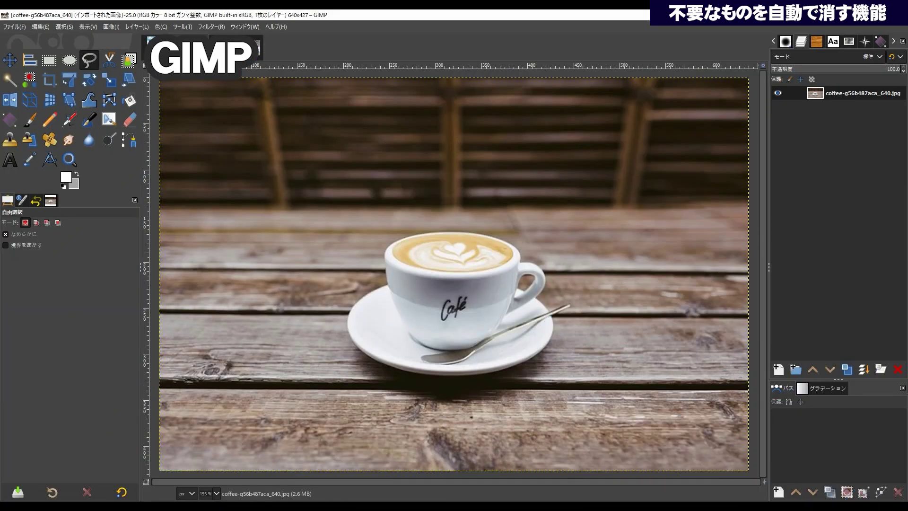
Draw a rectangle selection enclosing the cup and saucer in GIMP and launch Heal selection
click(49, 60)
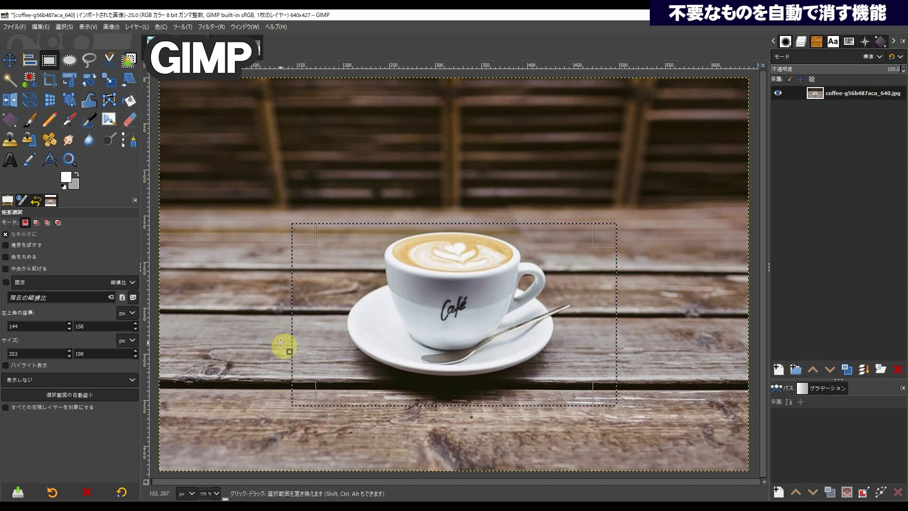
drag(602, 398, 602, 405)
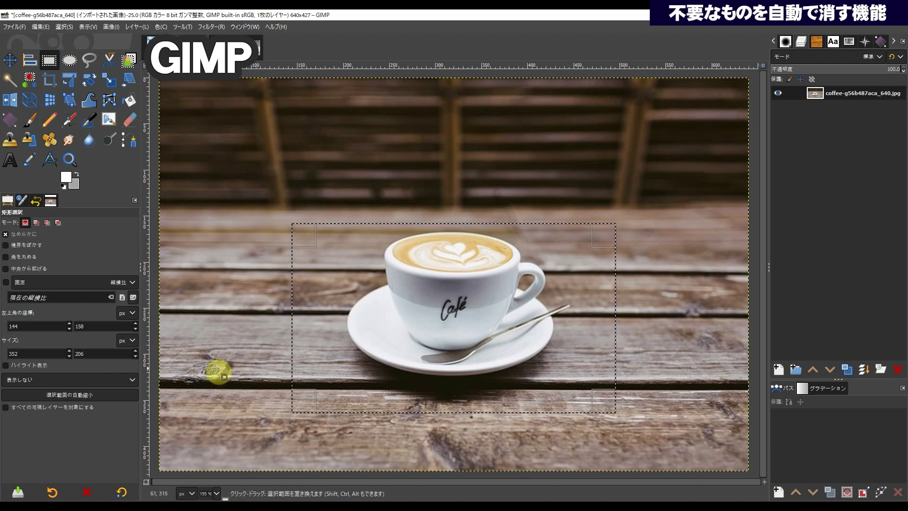
click(207, 25)
click(206, 28)
mouse_move(219, 107)
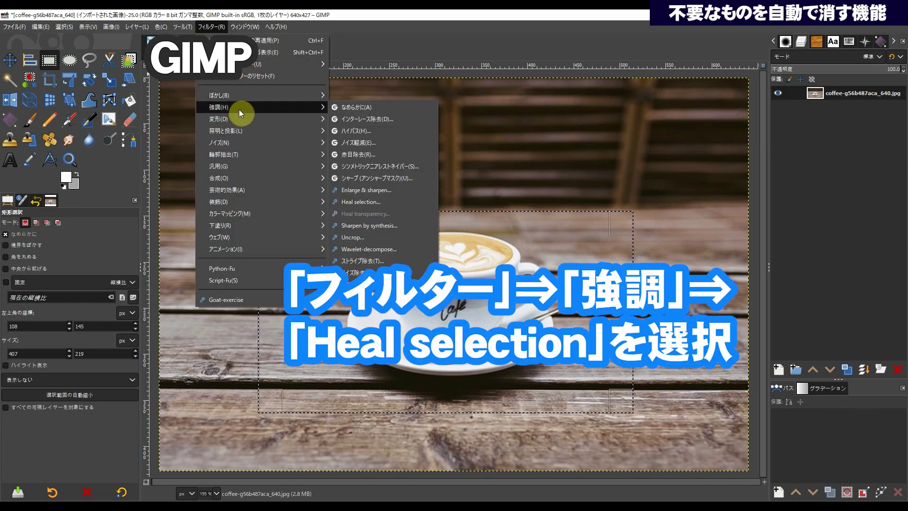
click(401, 199)
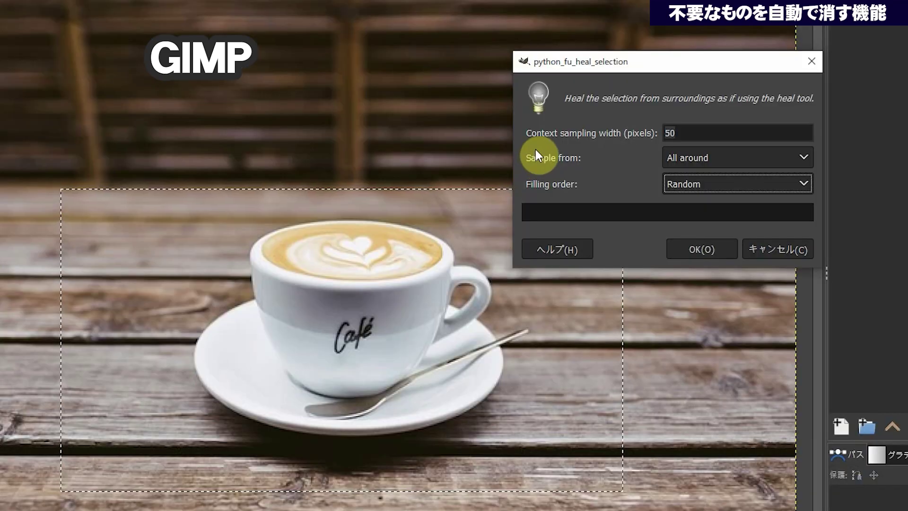
Heal the cup with 50-pixel width, sampling from Sides and filling Inwards towards center
click(704, 134)
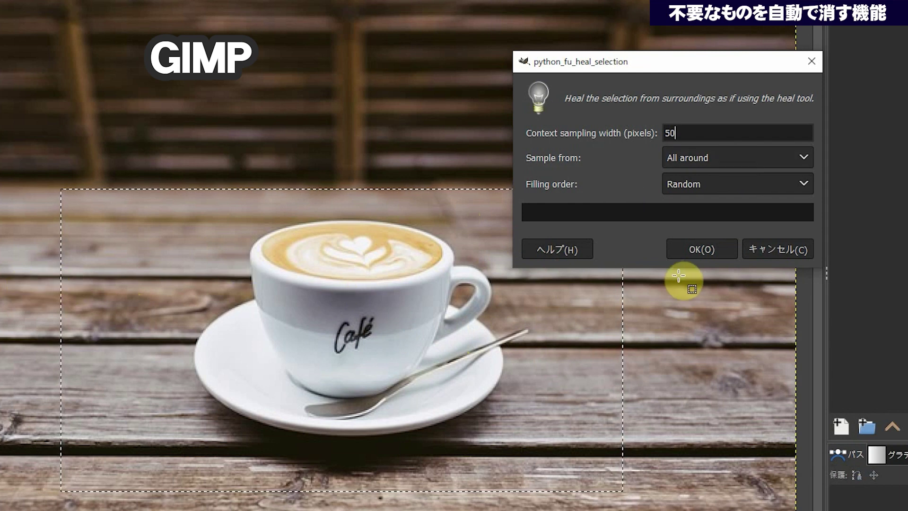
click(709, 163)
click(681, 195)
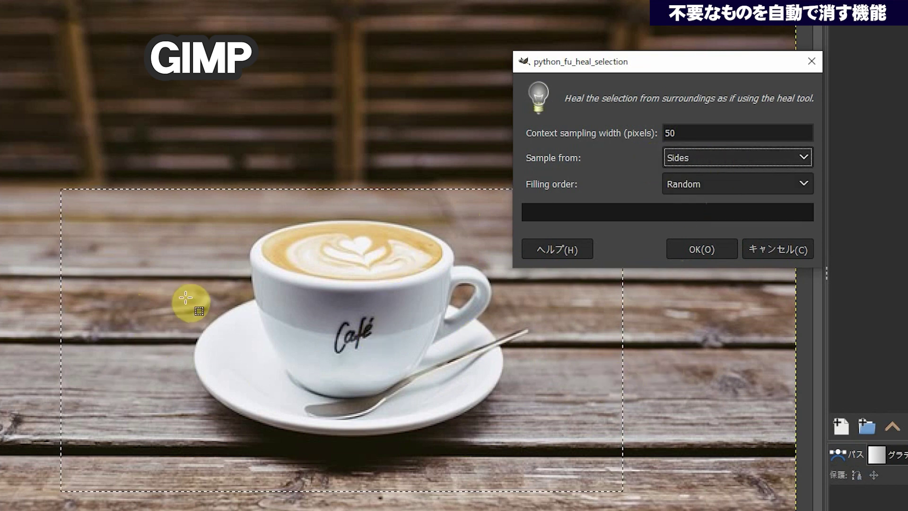
click(730, 186)
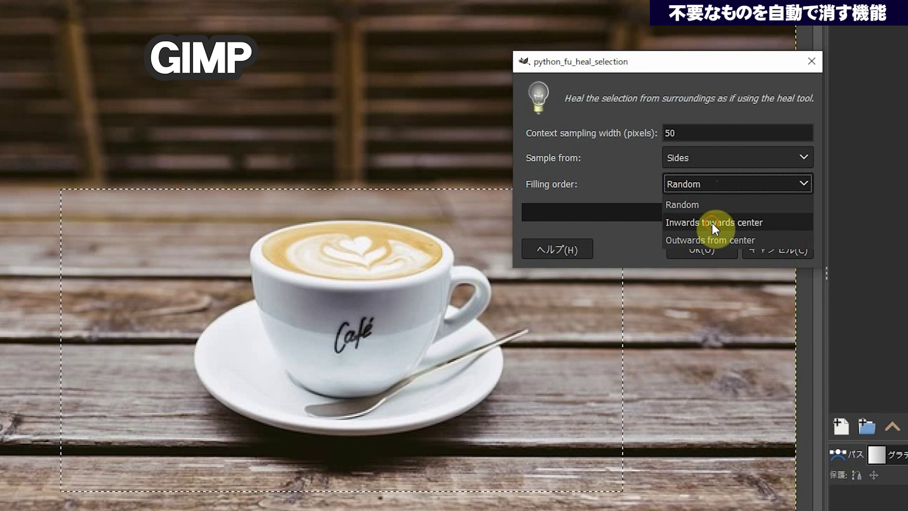
click(754, 223)
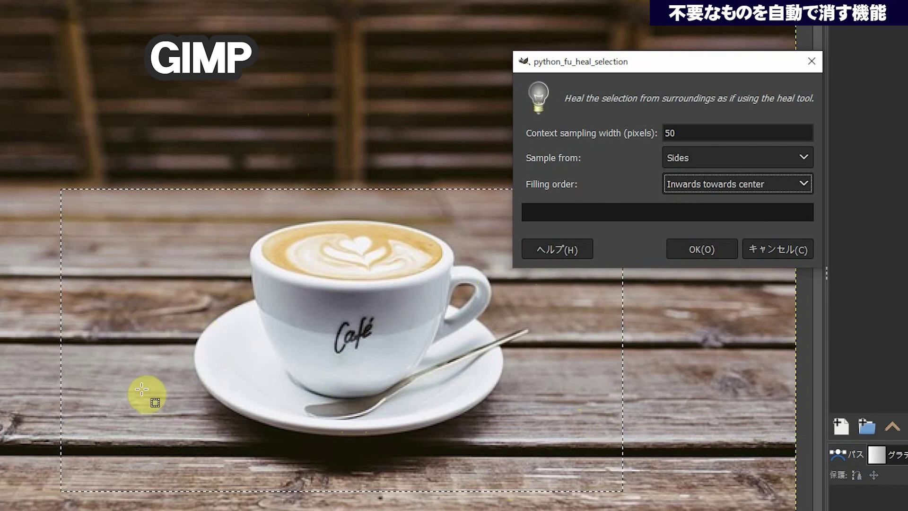
click(682, 189)
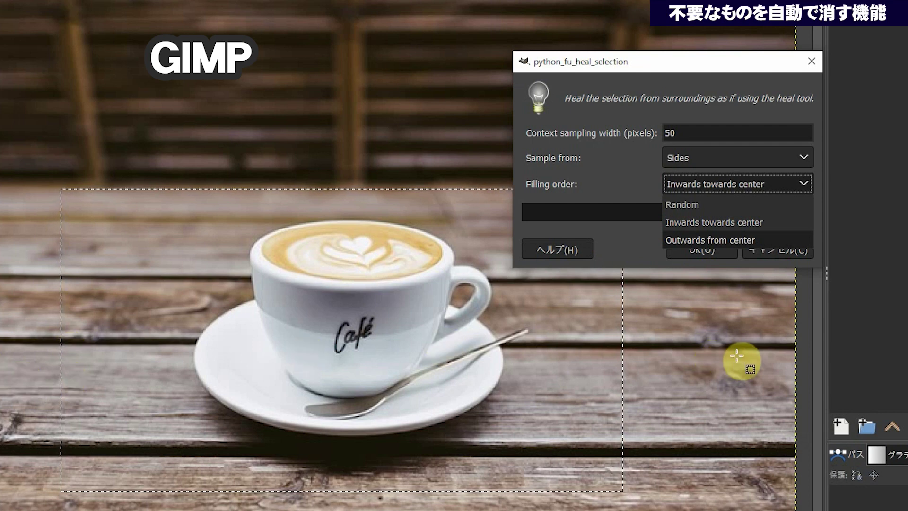
click(679, 186)
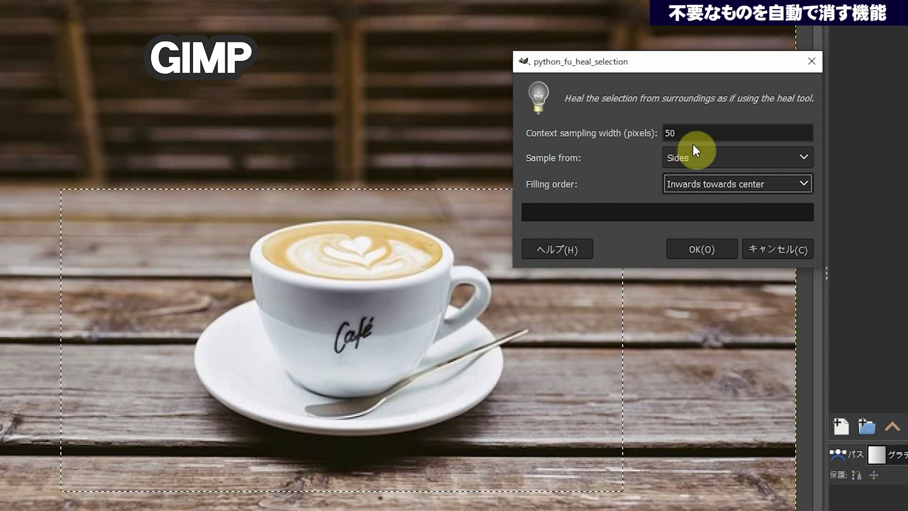
click(710, 247)
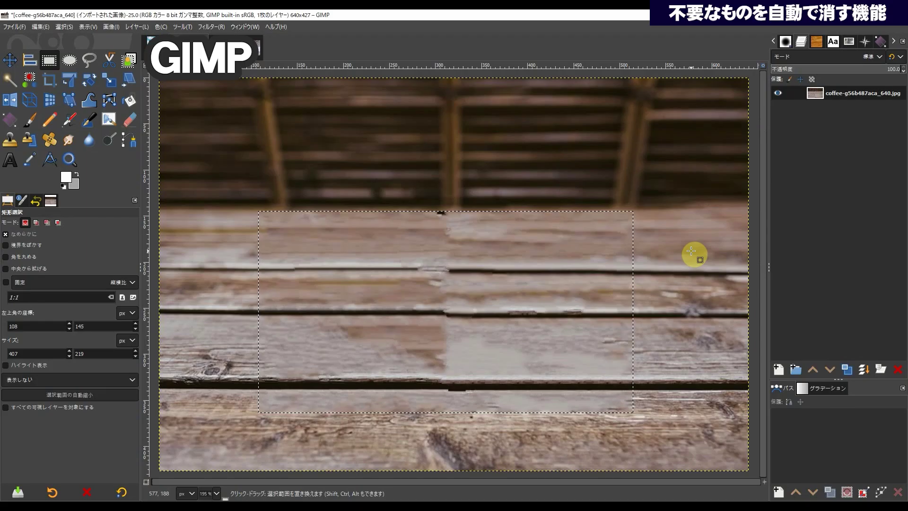
Clear the selection from the healed table with Select > None in GIMP
click(64, 26)
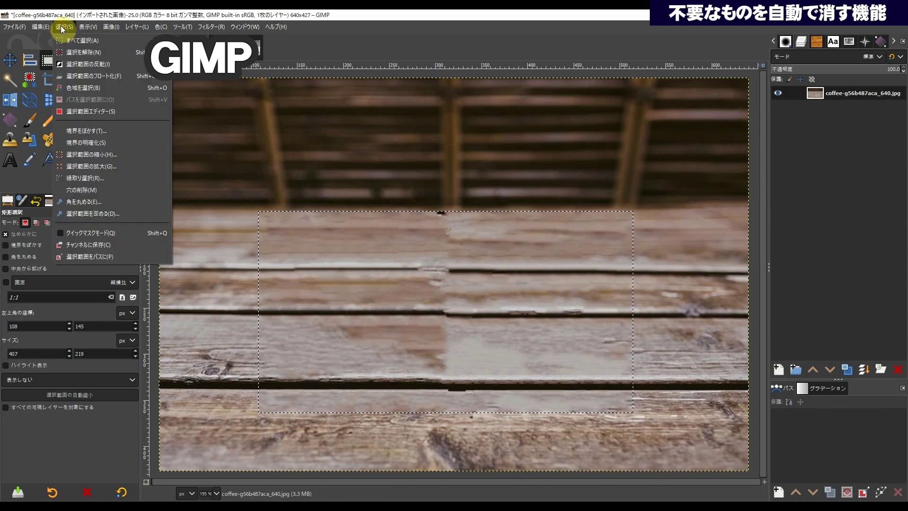
click(81, 51)
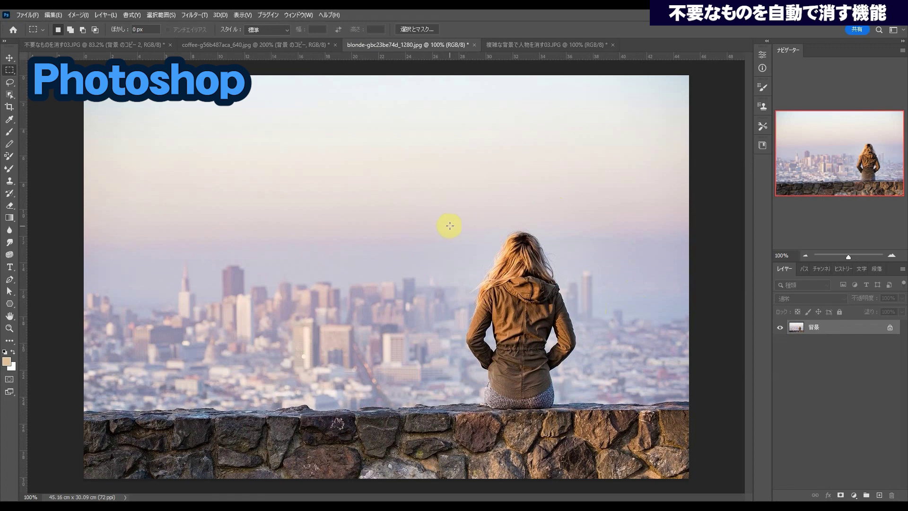
Marquee-select the woman on the stone wall, erase her with Content-Aware Fill, and deselect
drag(440, 224, 607, 408)
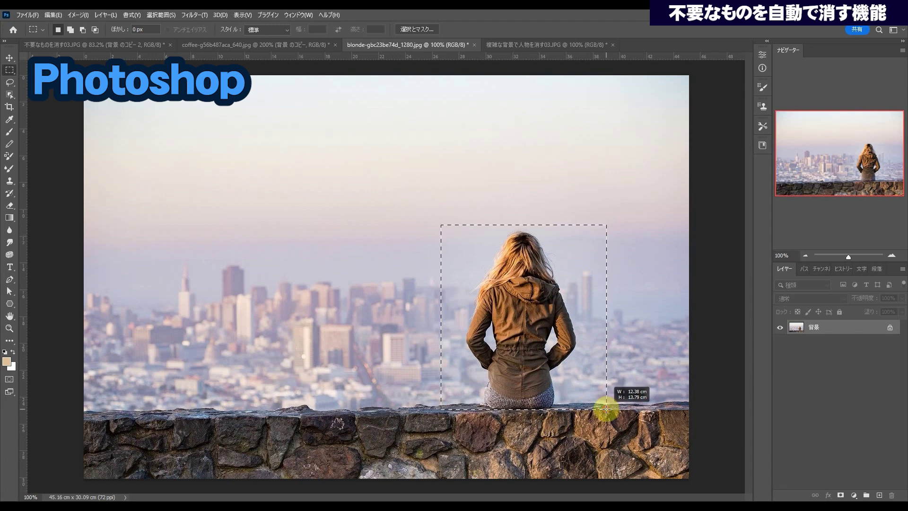
drag(607, 408, 606, 408)
click(53, 15)
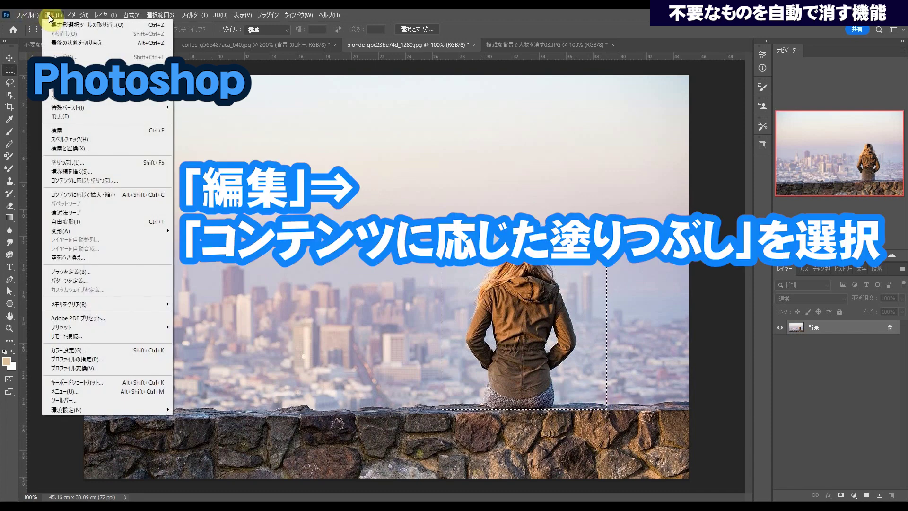
click(127, 180)
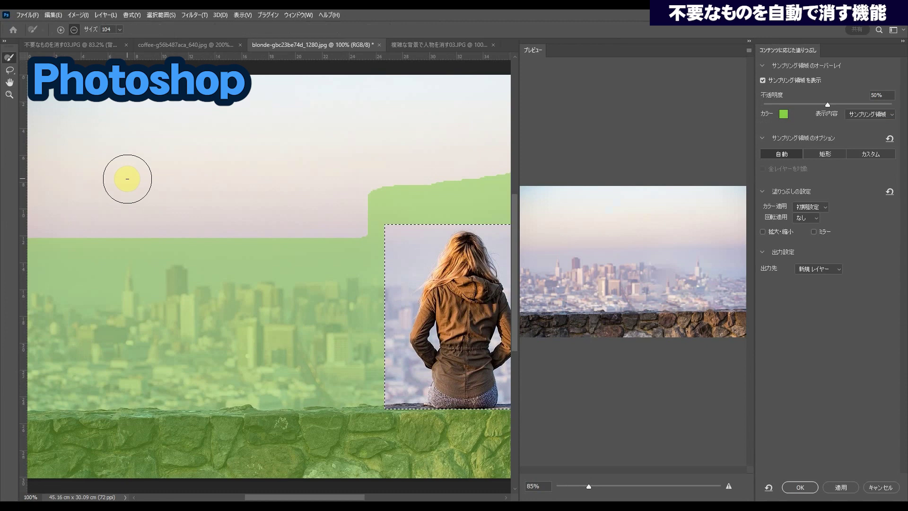
click(800, 487)
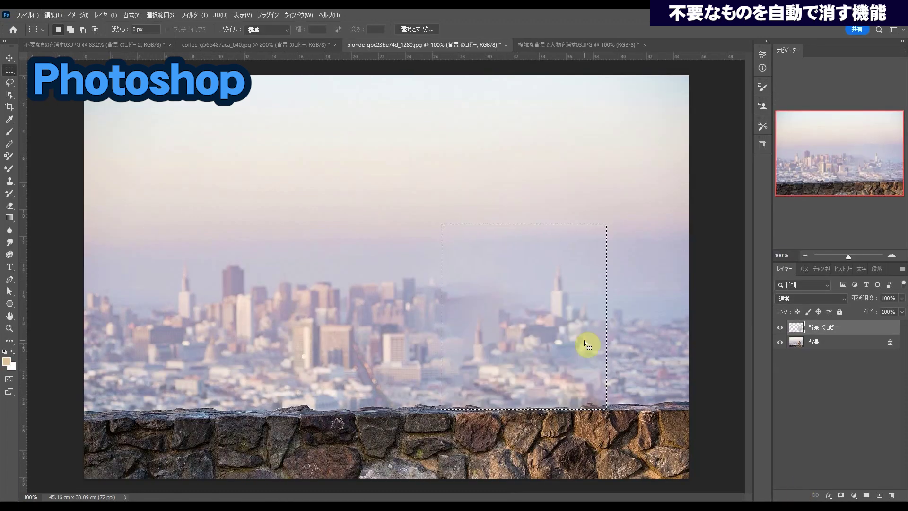
key(ctrl+d)
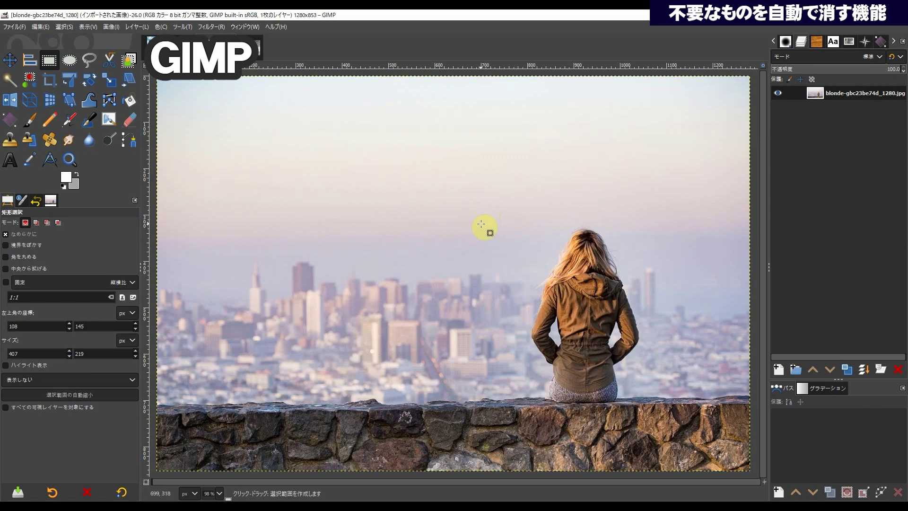
Draw a rectangular selection around the seated woman, widening it left and tightening the right edge
drag(485, 223, 677, 403)
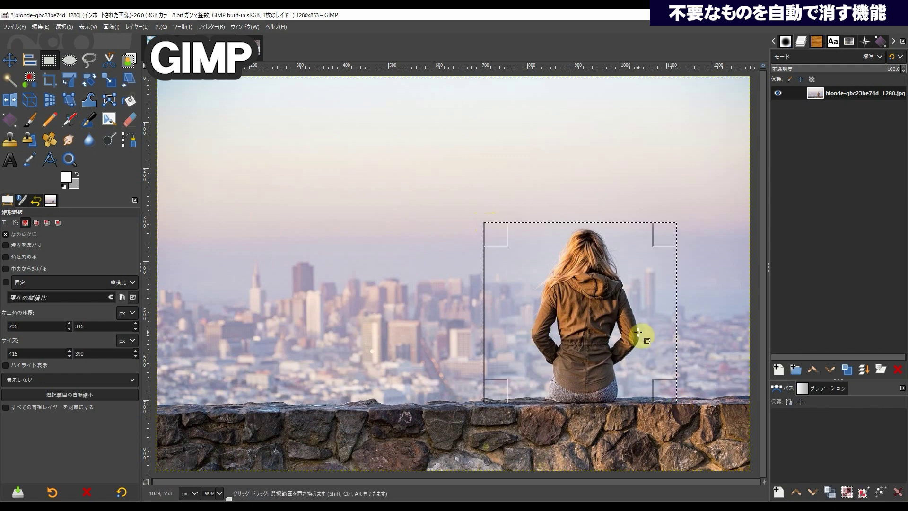
drag(500, 232, 482, 233)
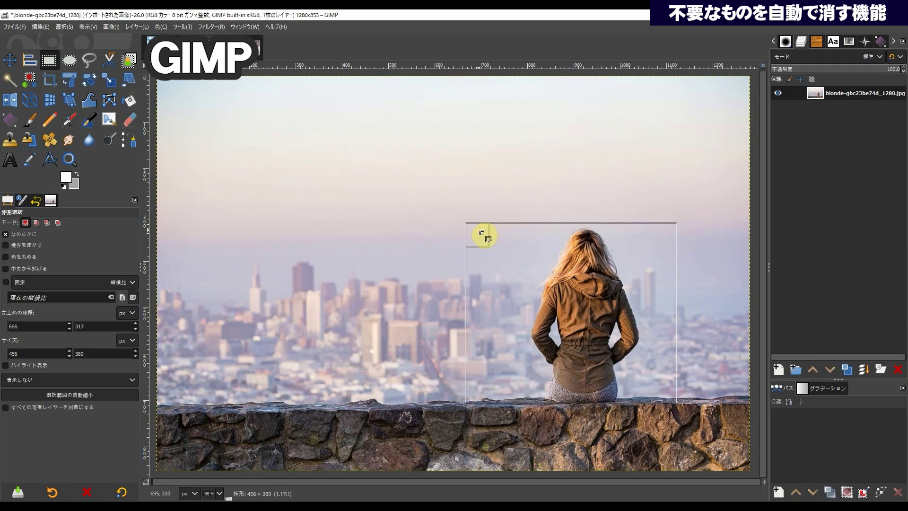
mouse_move(661, 238)
mouse_down()
mouse_move(652, 239)
mouse_move(678, 238)
mouse_up()
Heal the selected area with Filters > Enhance > Heal selection, then select none
click(212, 26)
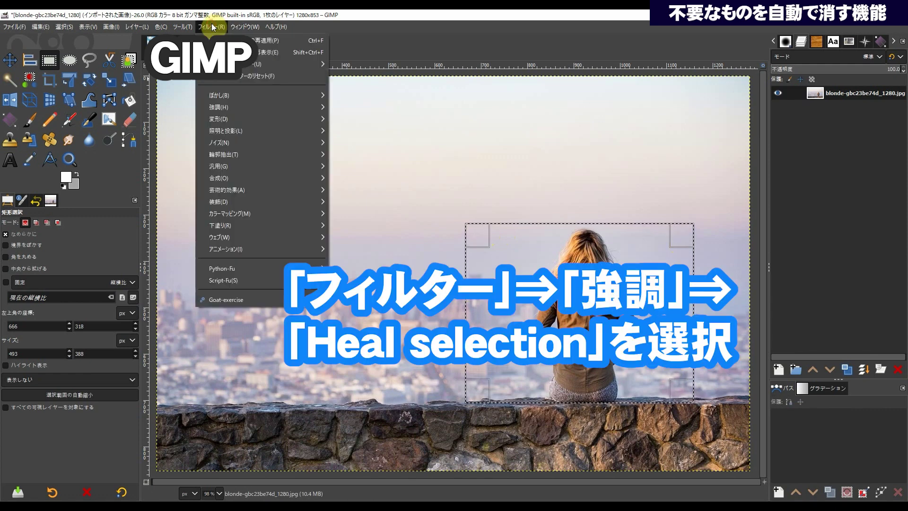
mouse_move(220, 107)
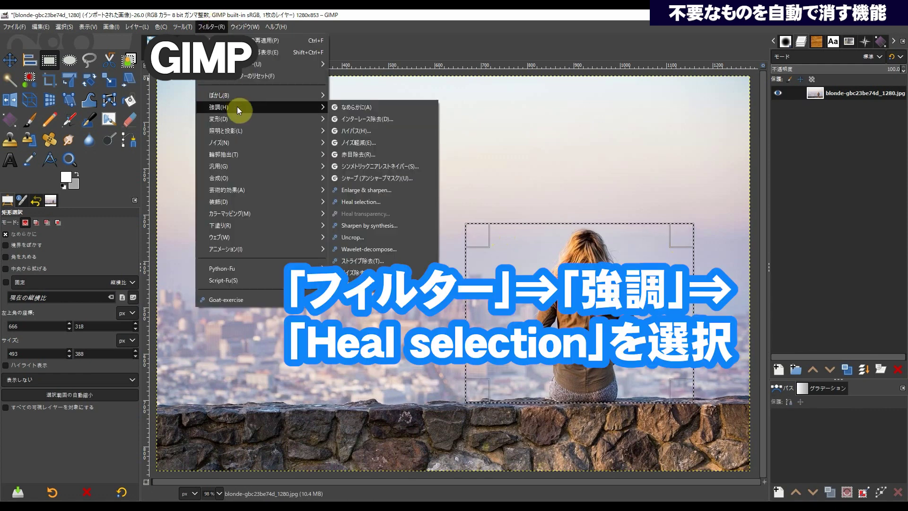
click(375, 203)
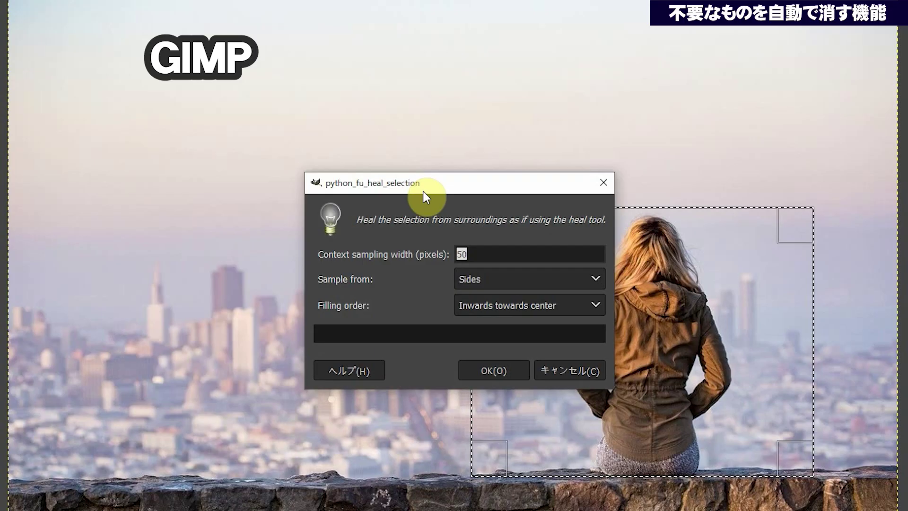
drag(423, 191, 268, 55)
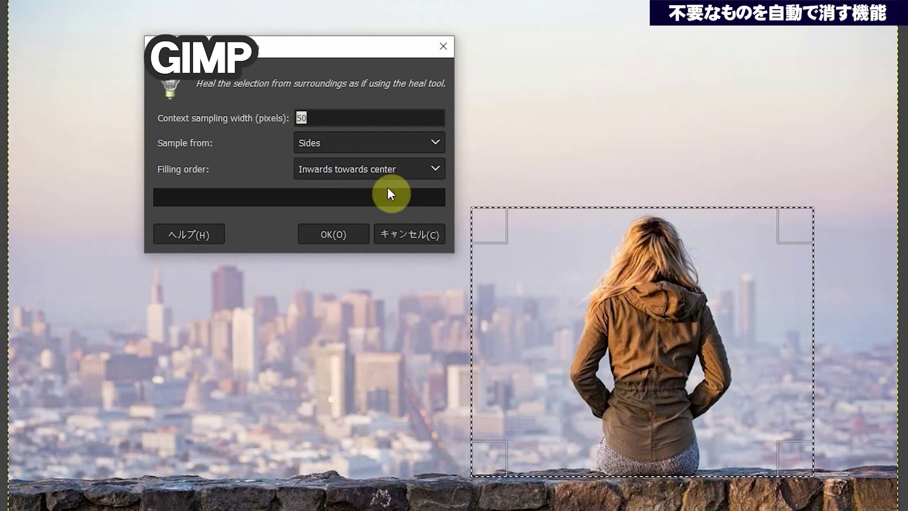
click(333, 236)
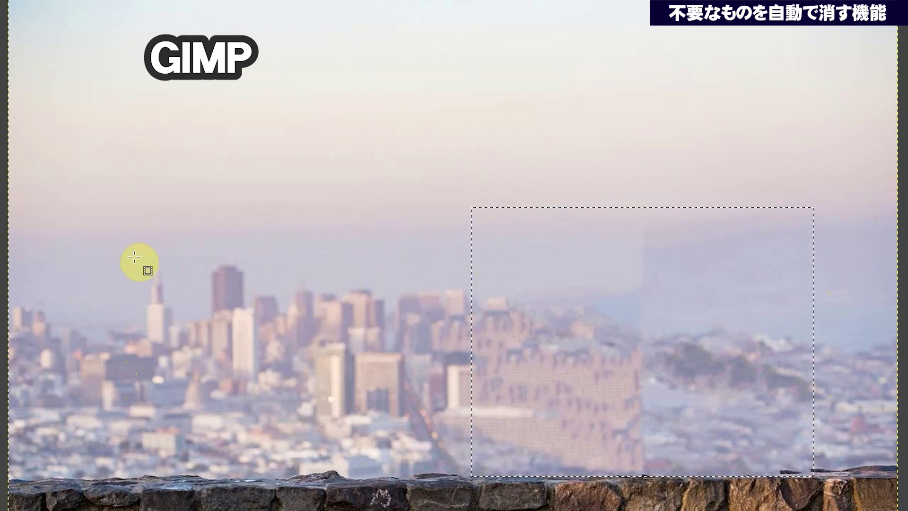
click(60, 27)
click(76, 52)
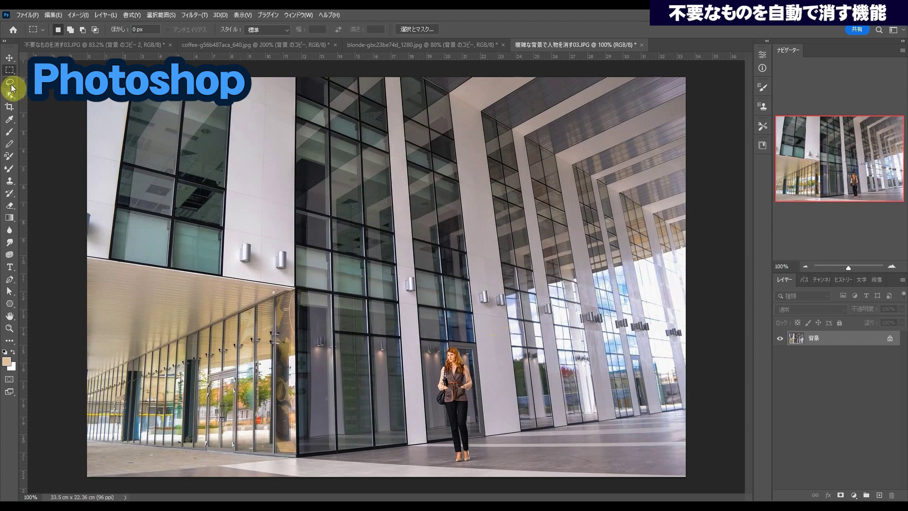
Trace a freehand lasso outline around the woman standing by the glass building
click(11, 83)
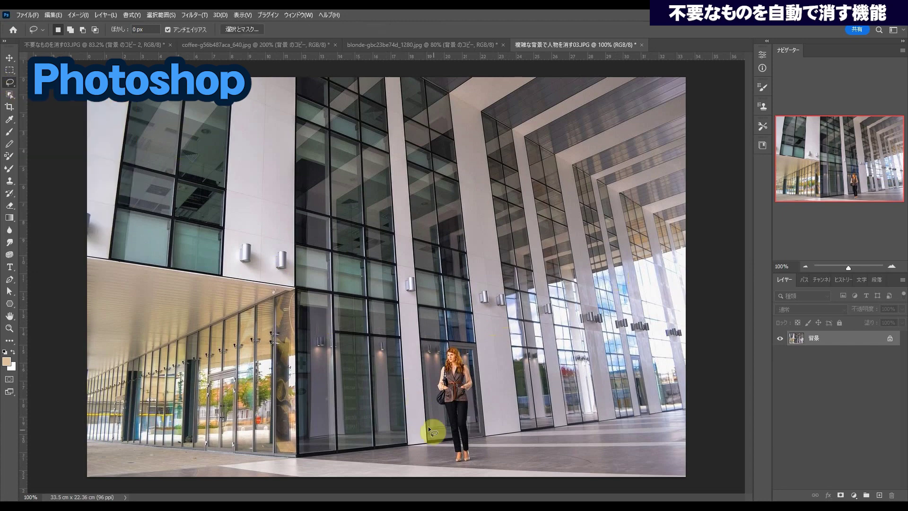
key(v)
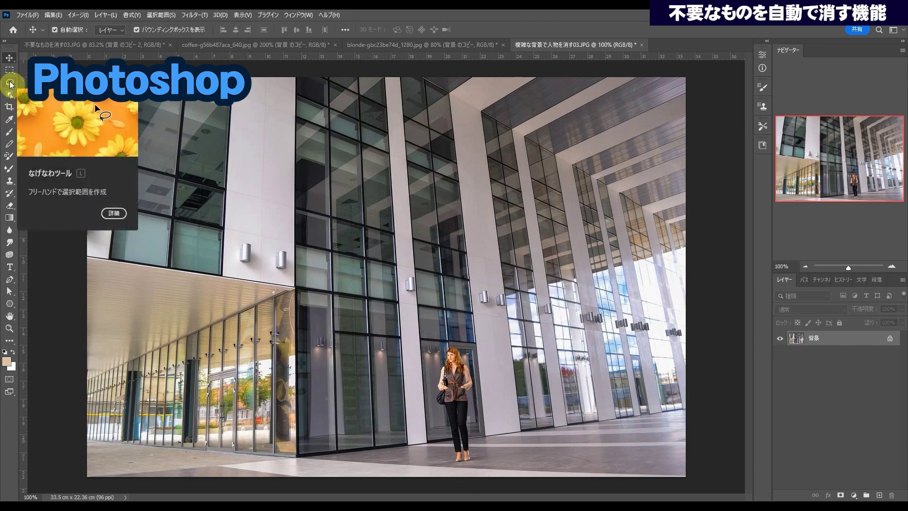
click(11, 83)
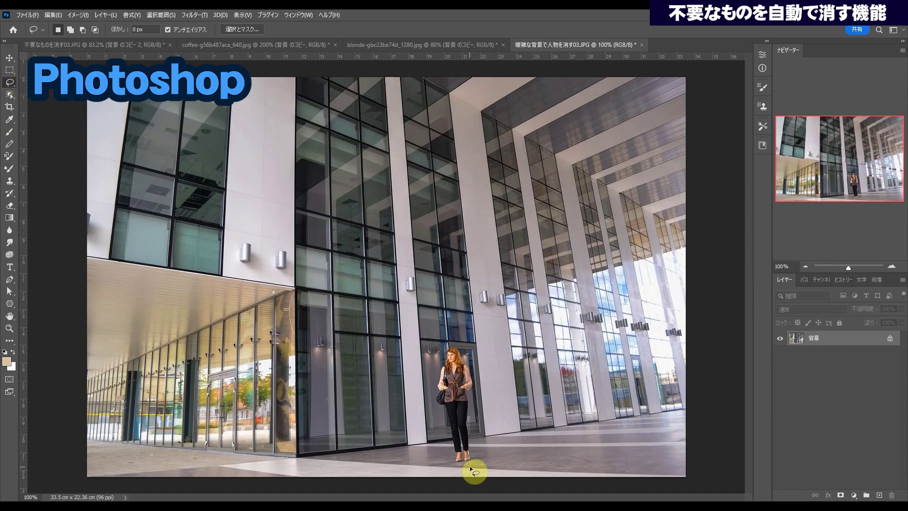
click(471, 467)
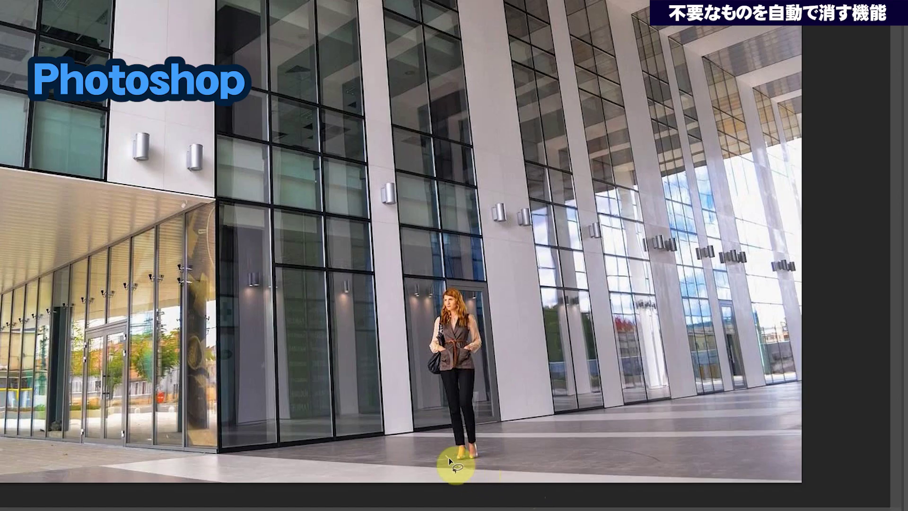
drag(449, 458, 441, 436)
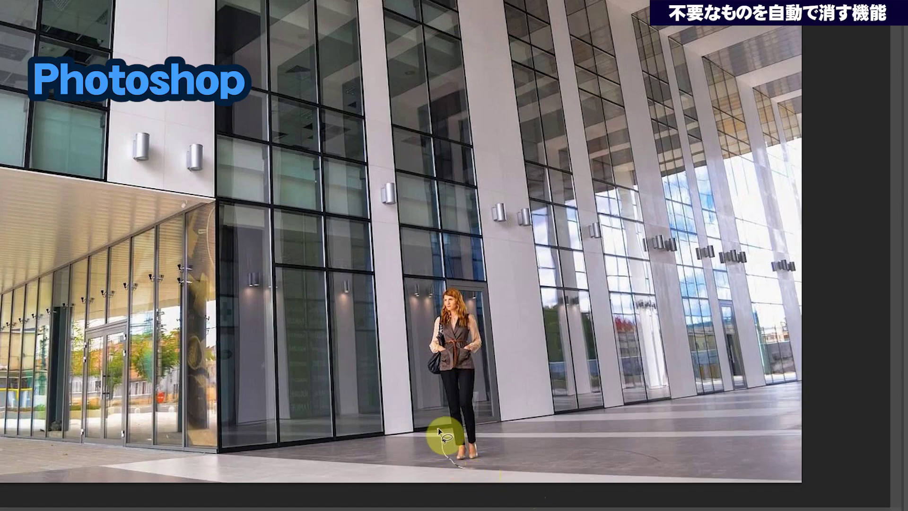
mouse_move(420, 377)
mouse_down()
mouse_move(415, 360)
mouse_move(440, 291)
mouse_move(489, 326)
mouse_up()
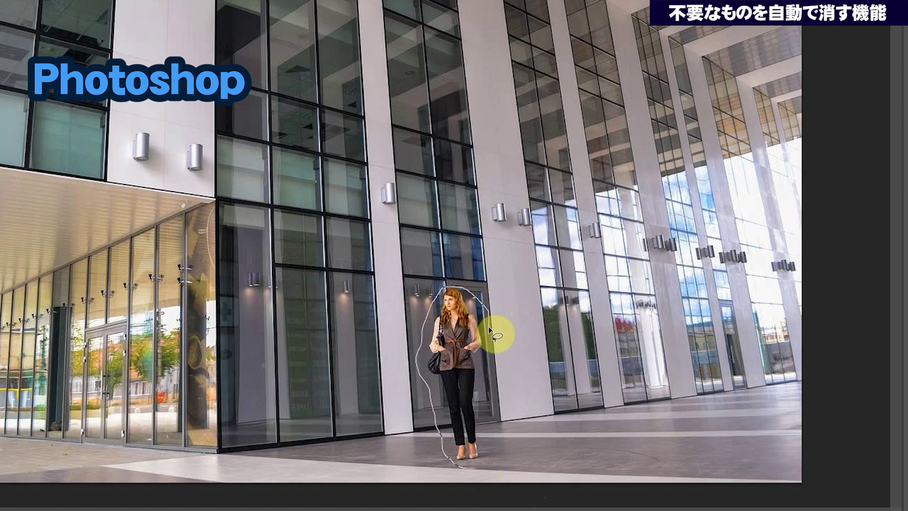
mouse_move(487, 413)
mouse_down()
mouse_move(493, 444)
mouse_move(475, 470)
mouse_up()
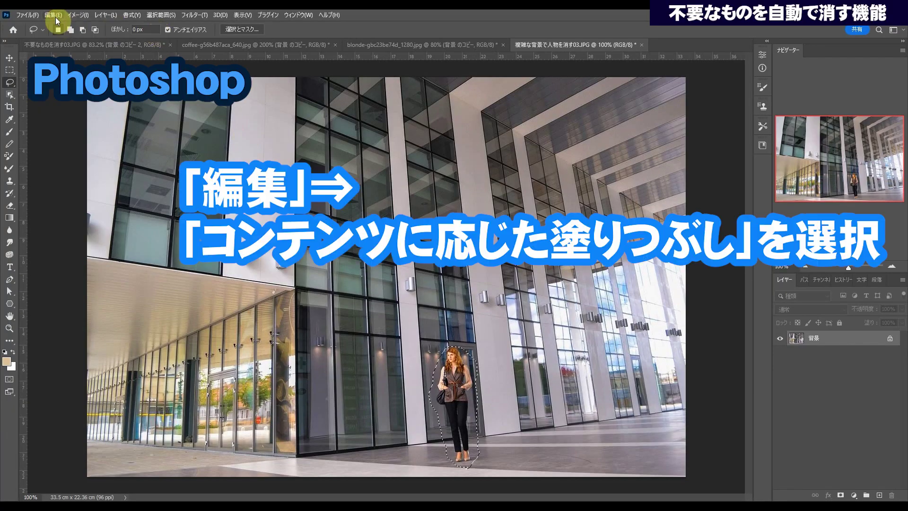
Fill the outlined woman with Content-Aware Fill onto a new layer, deselect, and zoom to 200%
click(53, 15)
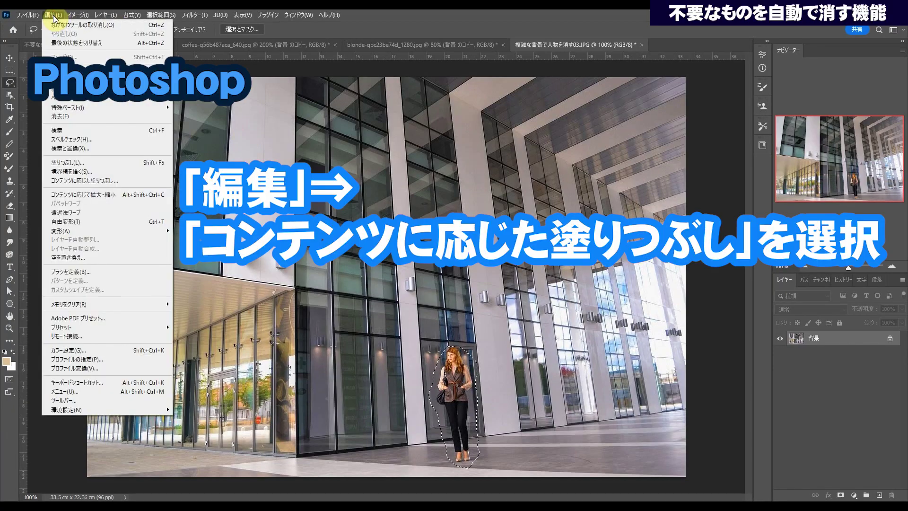
click(125, 180)
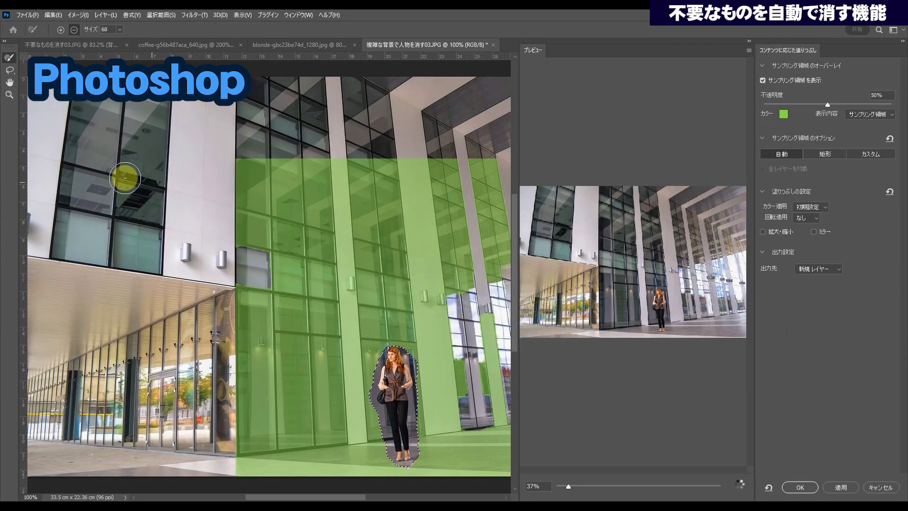
click(800, 487)
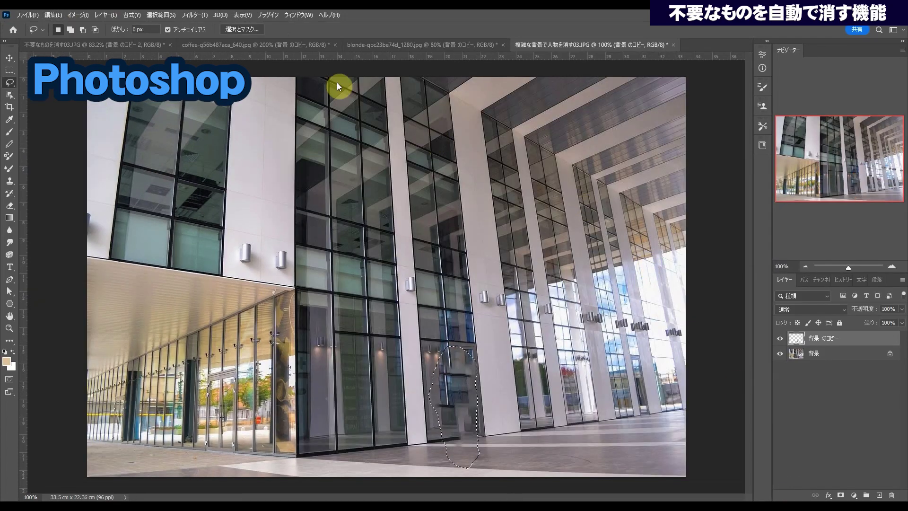
click(160, 15)
click(162, 31)
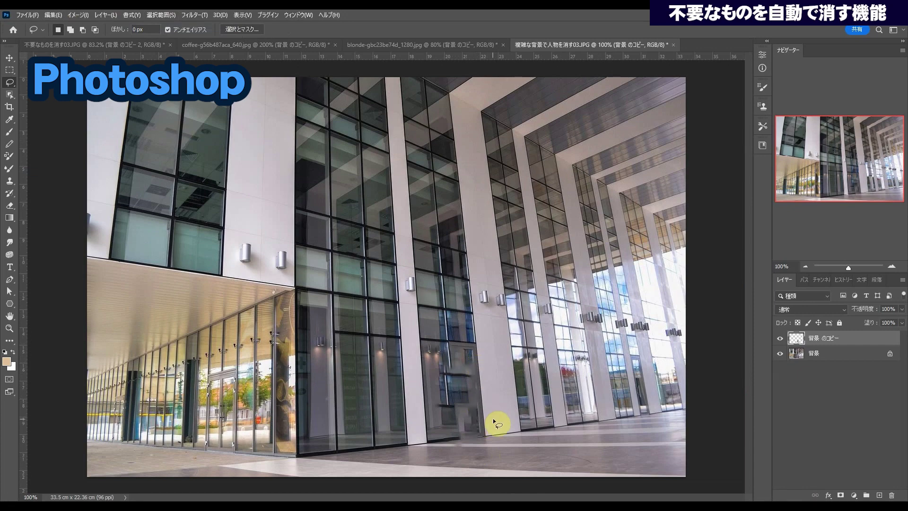
key(ctrl+plus)
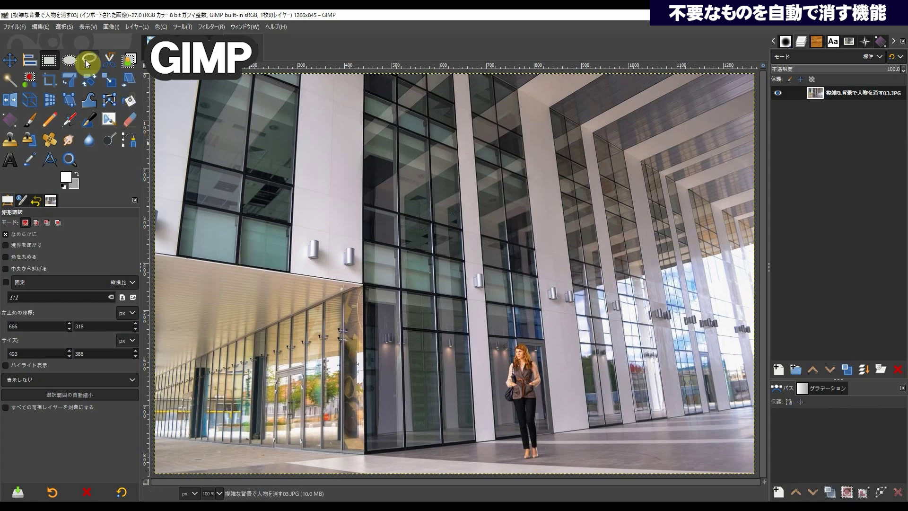
Free-select an outline around the woman by the glass building
click(85, 59)
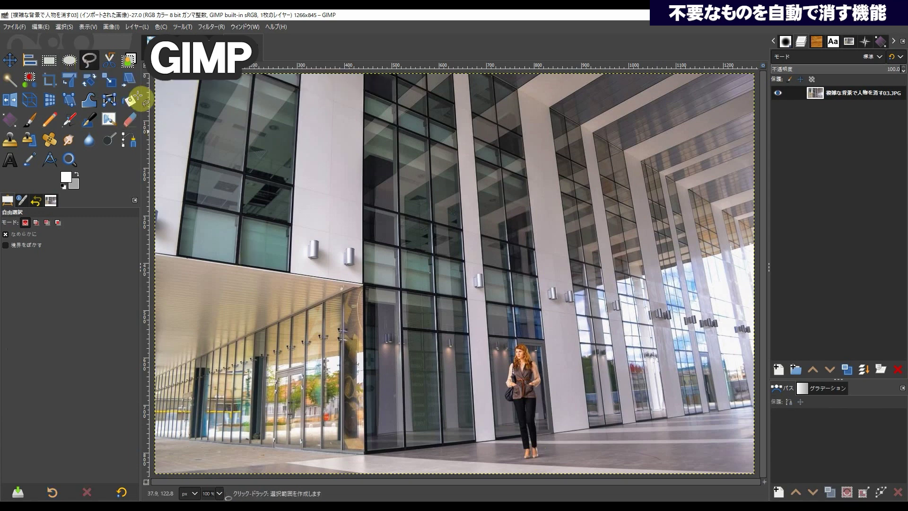
mouse_move(539, 468)
mouse_down()
mouse_move(509, 419)
mouse_move(545, 289)
mouse_move(565, 290)
mouse_move(594, 329)
mouse_move(594, 462)
mouse_up()
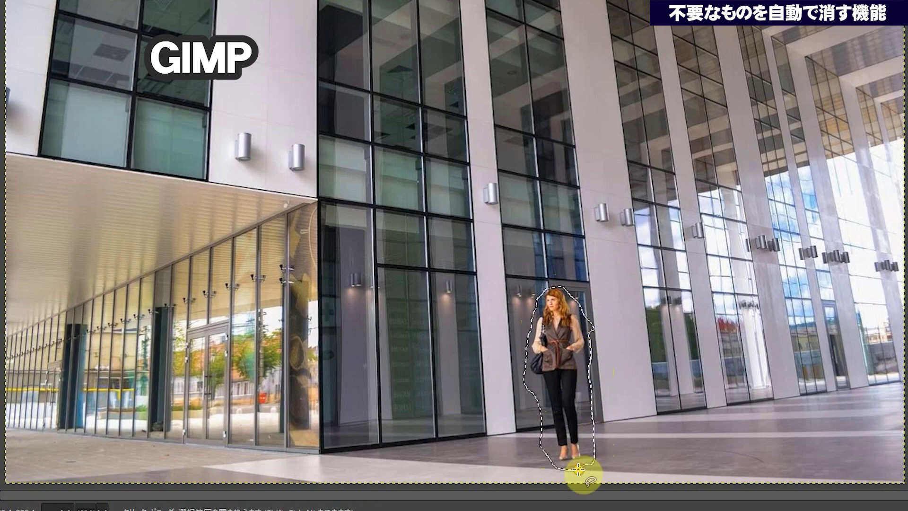
double_click(548, 435)
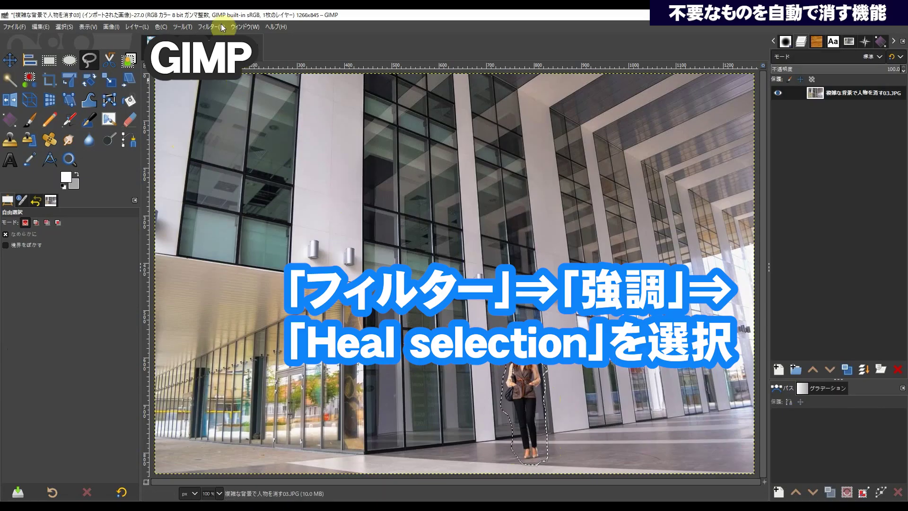
Run Heal selection with Sample from All around and Random filling order, then deselect
click(220, 27)
mouse_move(217, 107)
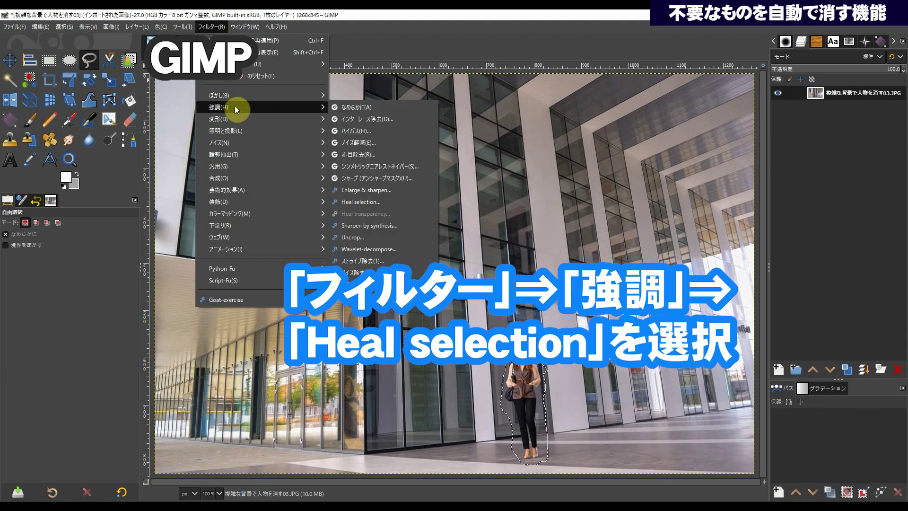
click(387, 202)
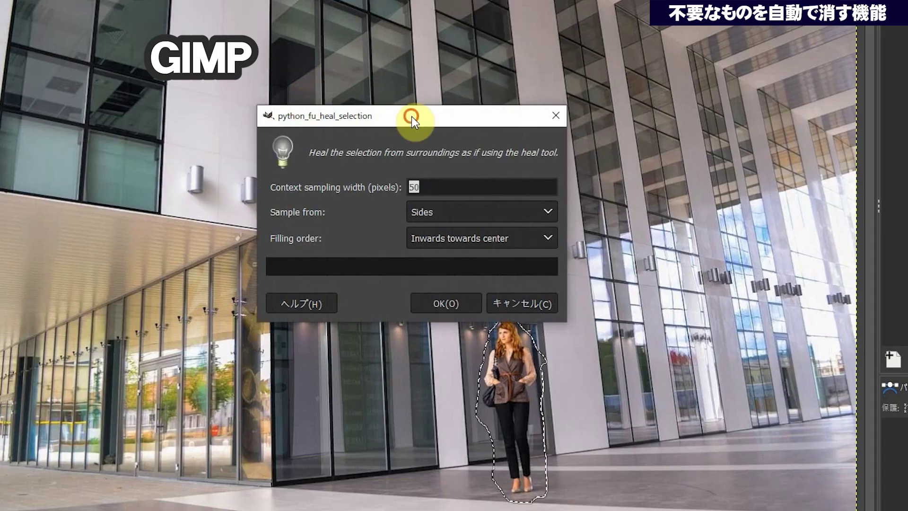
drag(412, 117, 646, 48)
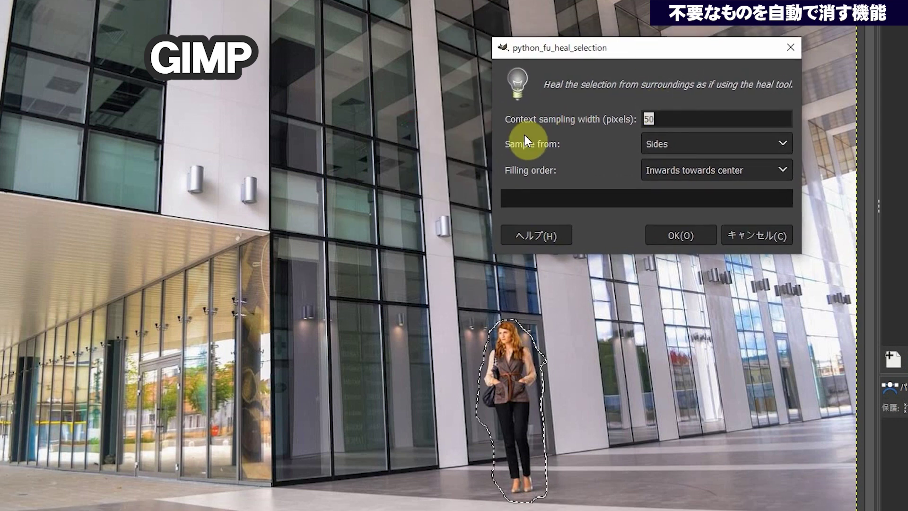
click(701, 145)
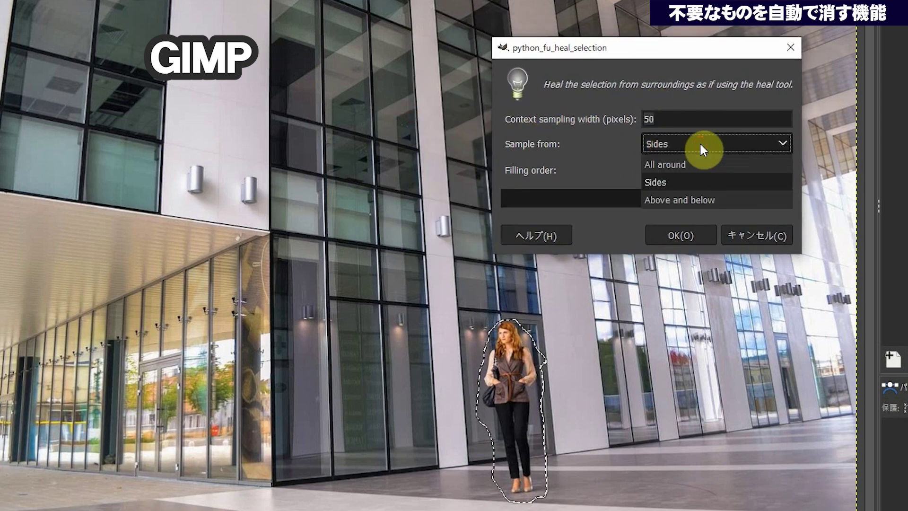
click(674, 166)
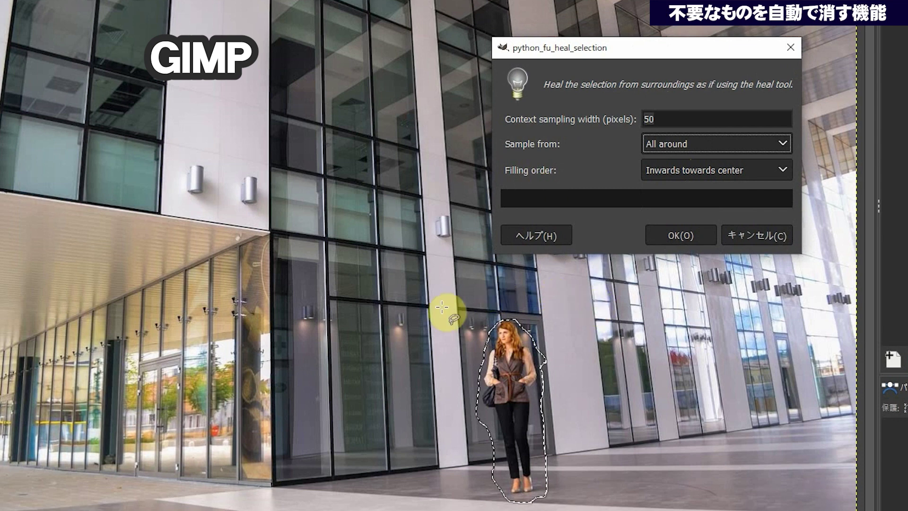
click(676, 166)
click(668, 190)
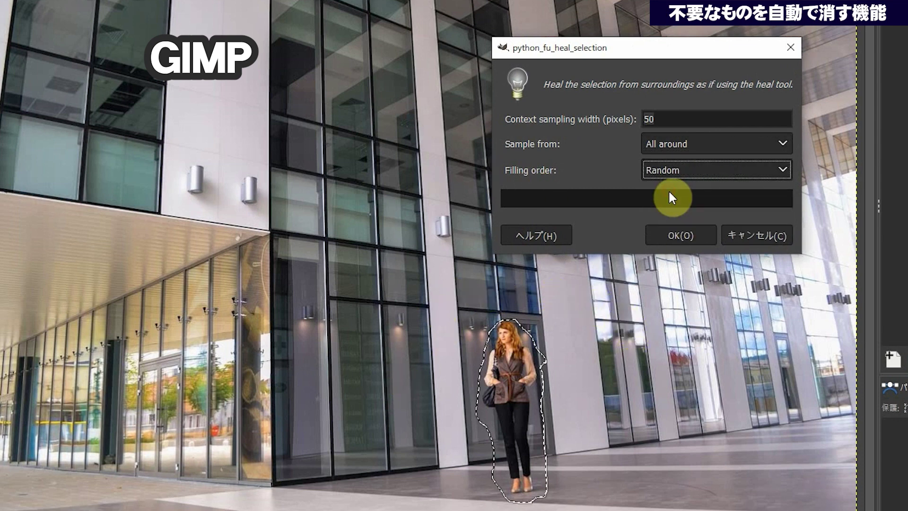
click(681, 235)
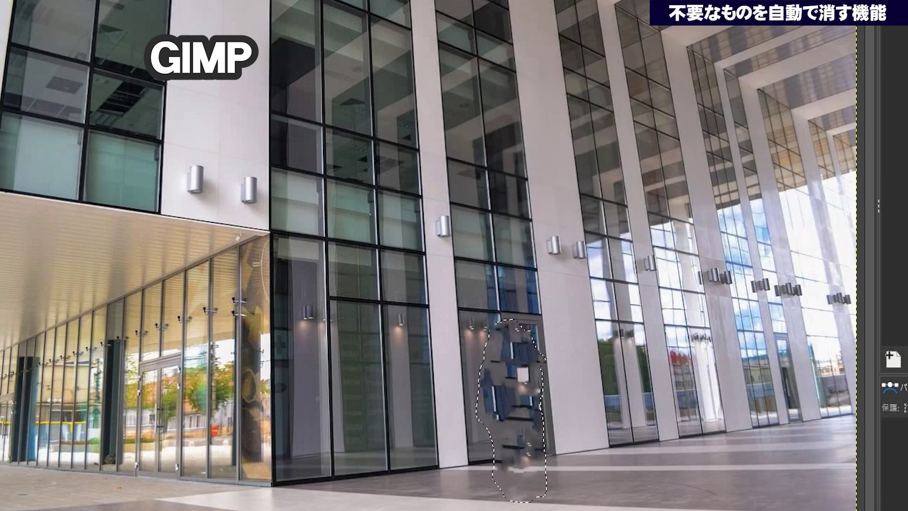
key(ctrl+shift+a)
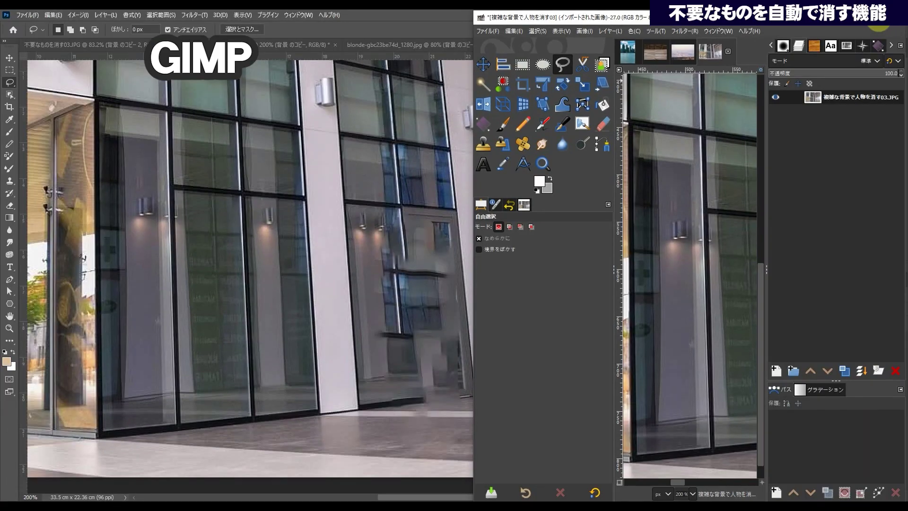
click(808, 127)
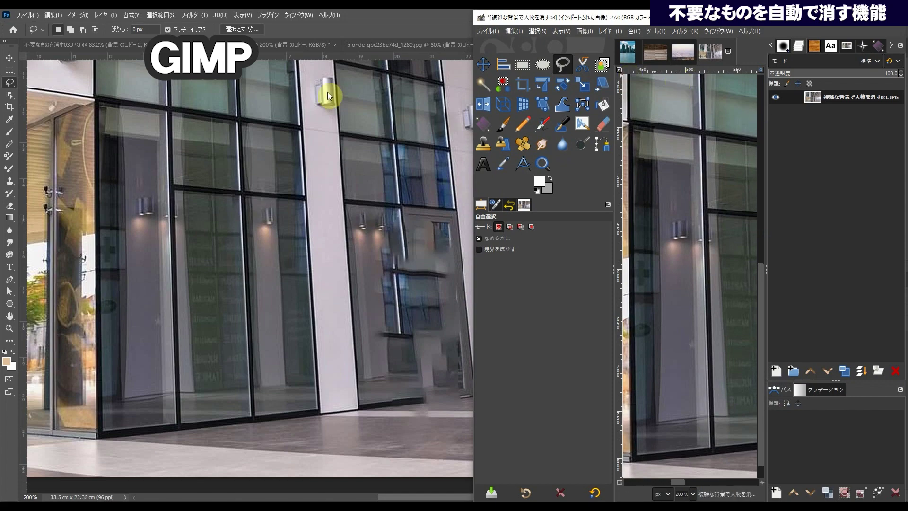